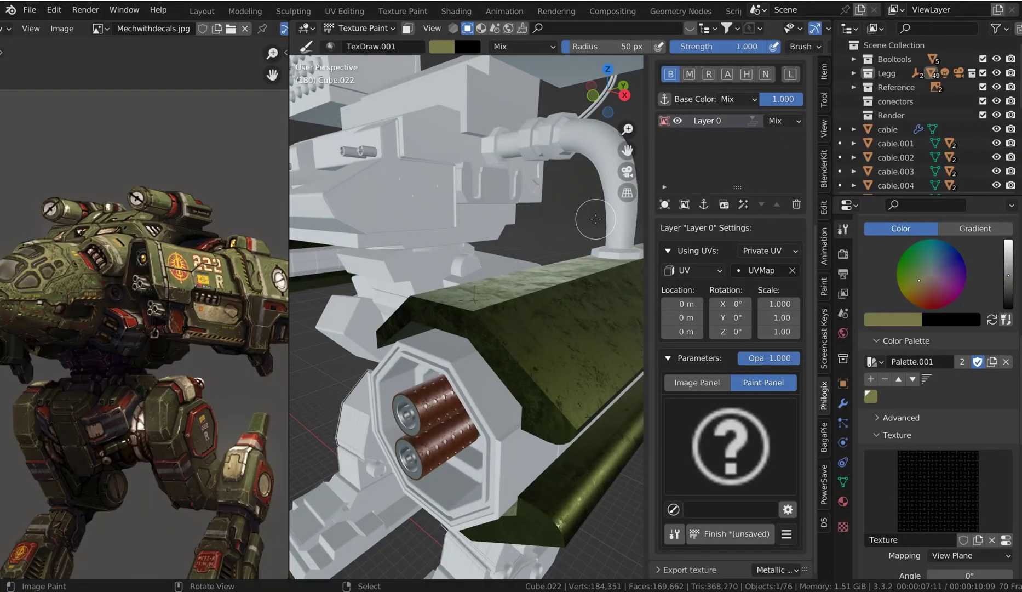
Read the Blender Developer patch letting windows span multiple adjacent monitors
{"action": "mouse_move", "coordinate": [581, 219]}
{"action": "middle_mouse_down"}
{"action": "mouse_move", "coordinate": [481, 218]}
{"action": "mouse_move", "coordinate": [498, 209]}
{"action": "mouse_move", "coordinate": [493, 231]}
{"action": "mouse_move", "coordinate": [510, 247]}
{"action": "middle_mouse_up"}
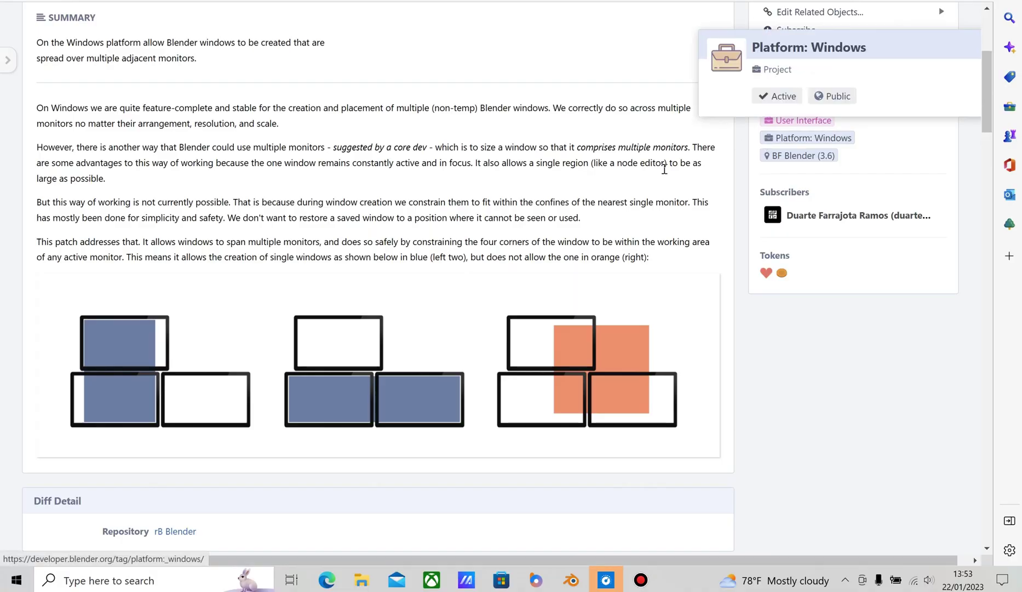
{"action": "mouse_move", "coordinate": [830, 157]}
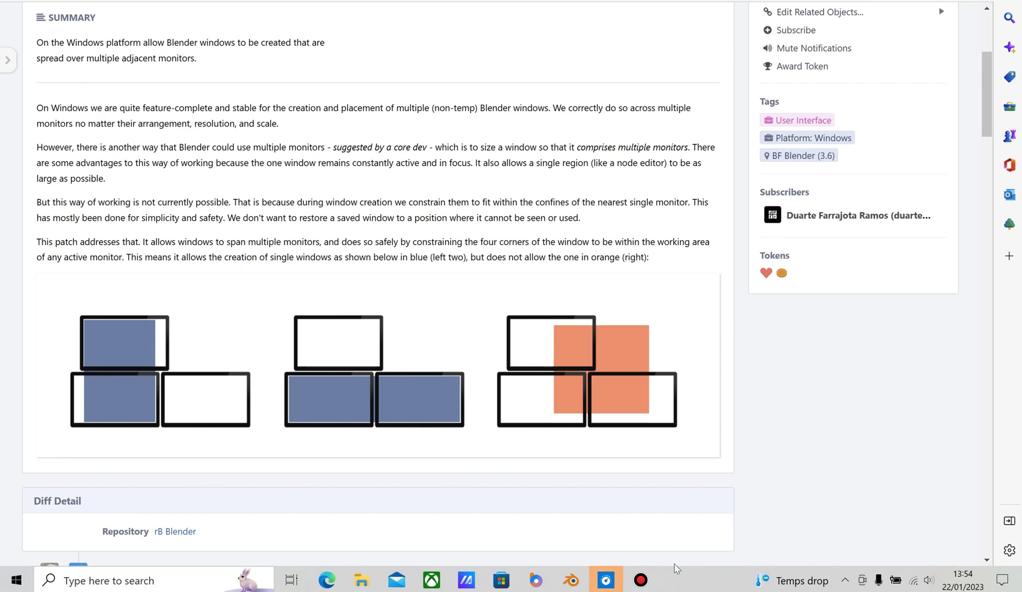
Back in Blender, widen the Mechwithdecals.jpg reference pane and zoom in on the gun pod
{"action": "left_click", "coordinate": [571, 580]}
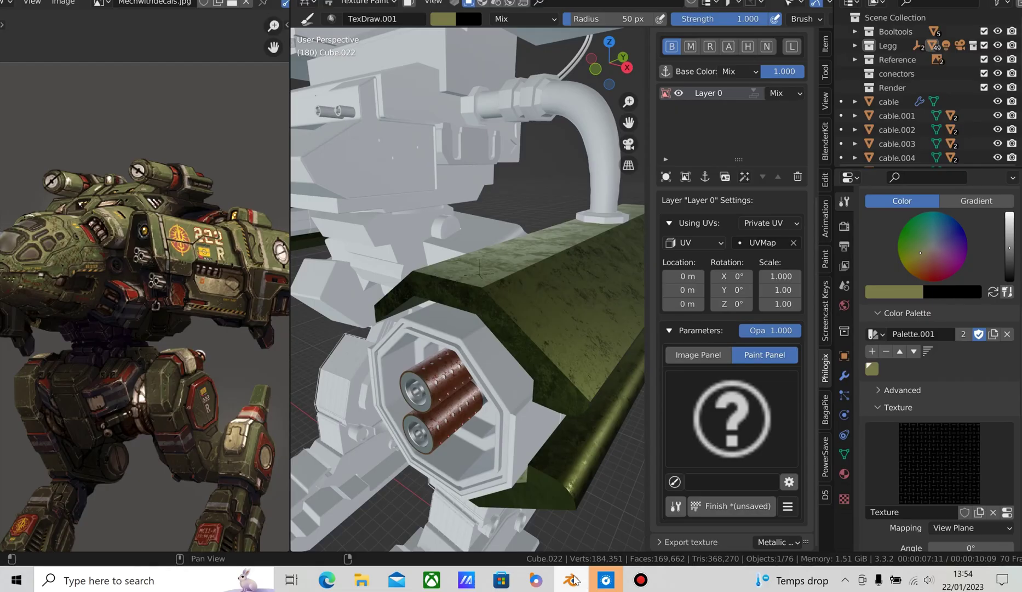
{"action": "scroll", "coordinate": [447, 188], "scroll_direction": "down", "scroll_amount": 7}
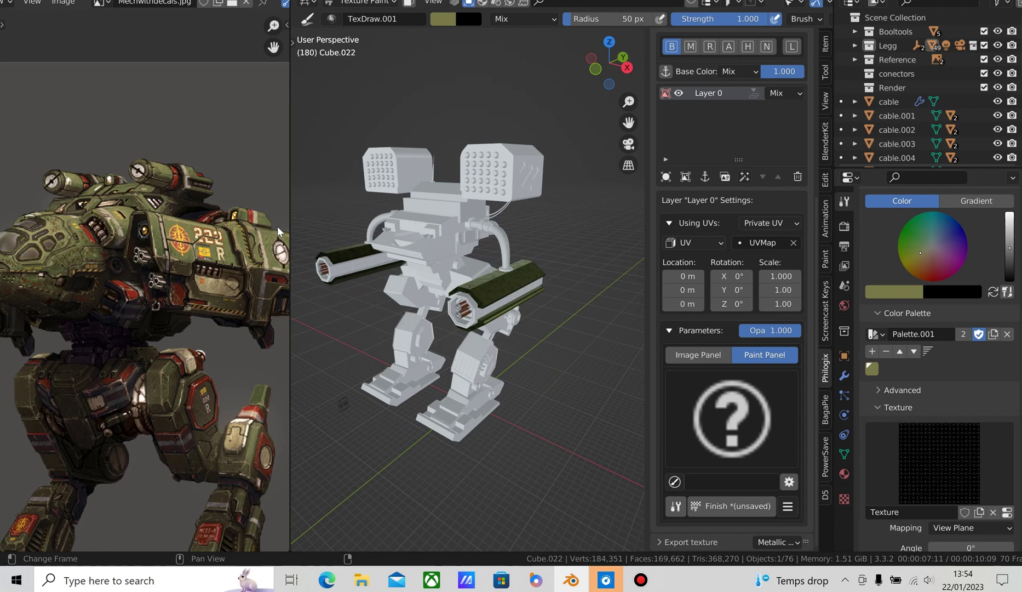
{"action": "left_click_drag", "start_coordinate": [290, 226], "coordinate": [365, 239]}
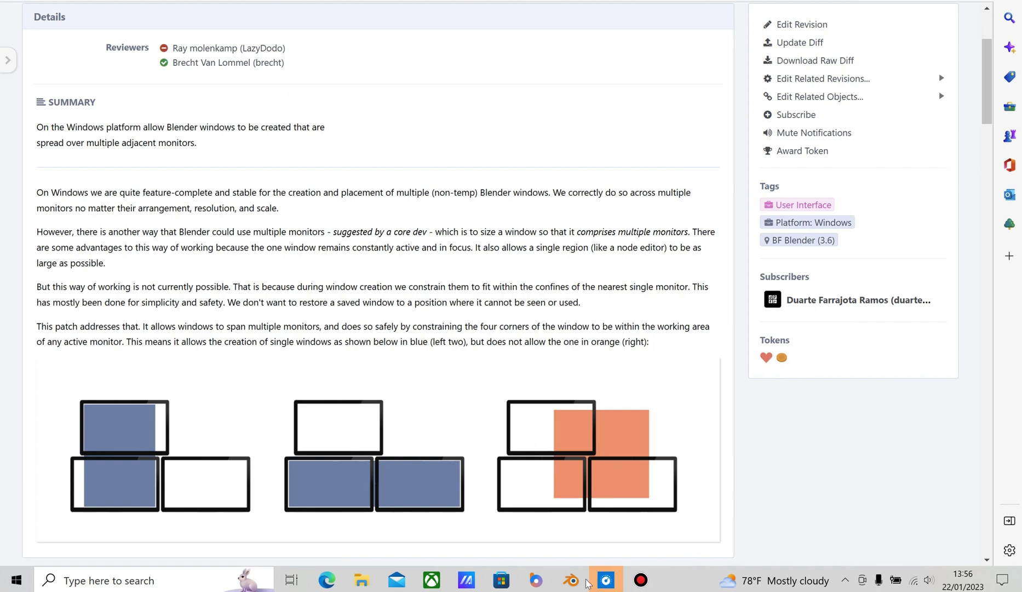
{"action": "mouse_move", "coordinate": [573, 584]}
{"action": "left_click", "coordinate": [571, 518]}
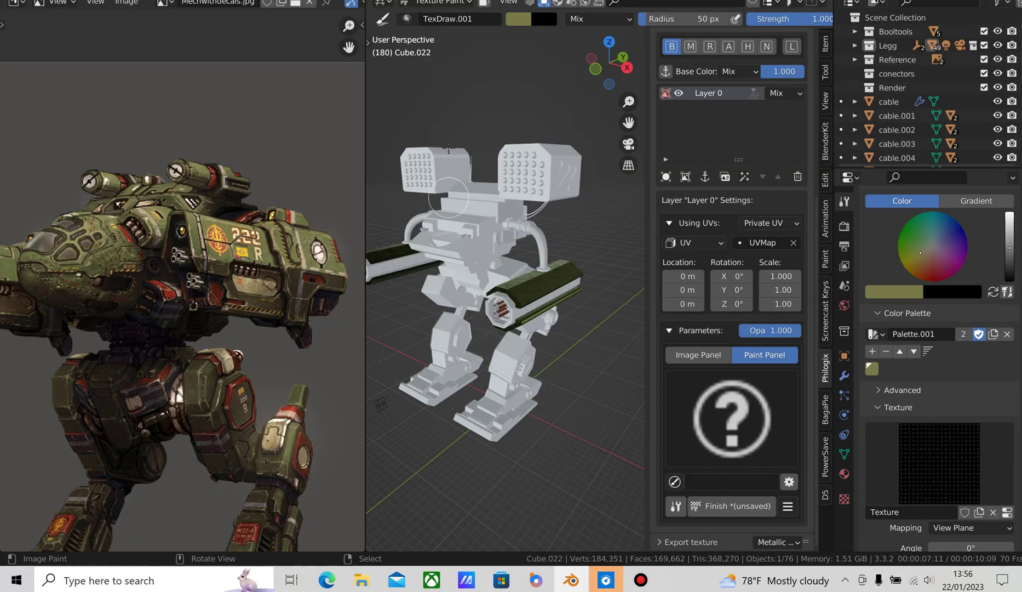
{"action": "middle_click_drag", "start_coordinate": [562, 166], "coordinate": [544, 188]}
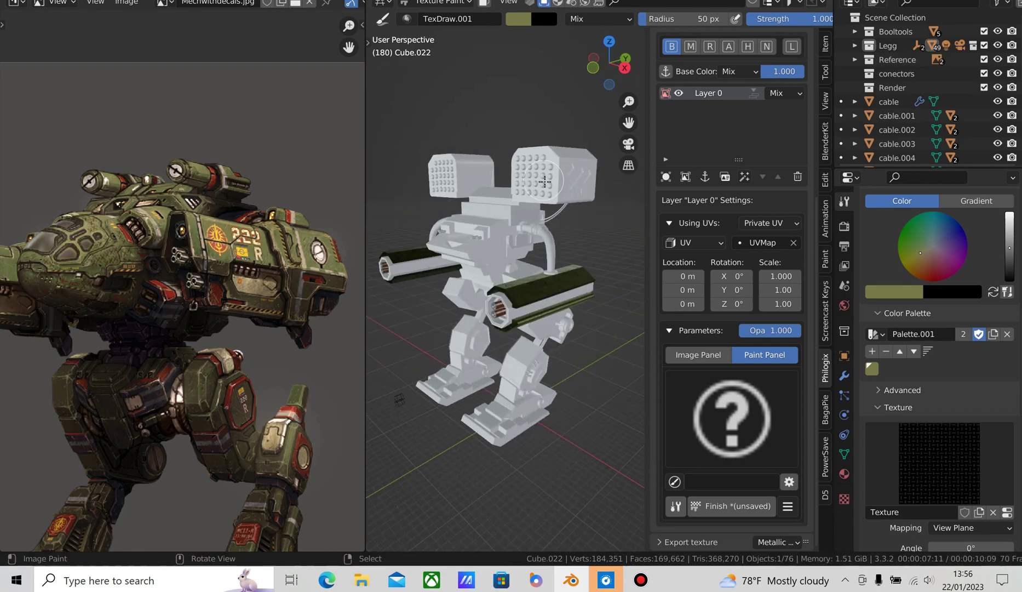
{"action": "scroll", "coordinate": [545, 188], "scroll_direction": "up", "scroll_amount": 3}
{"action": "scroll", "coordinate": [545, 188], "scroll_direction": "up", "scroll_amount": 2}
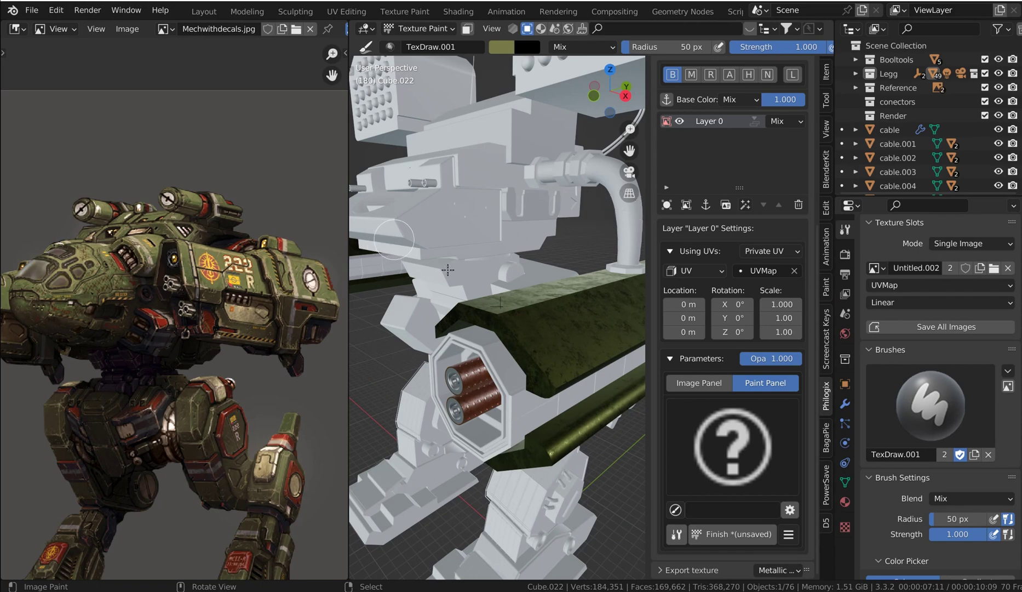
Select the green gun pod Cube.022 and put it back into Texture Paint mode
{"action": "key", "text": "ctrl+Tab"}
{"action": "middle_click_drag", "start_coordinate": [384, 240], "coordinate": [502, 302]}
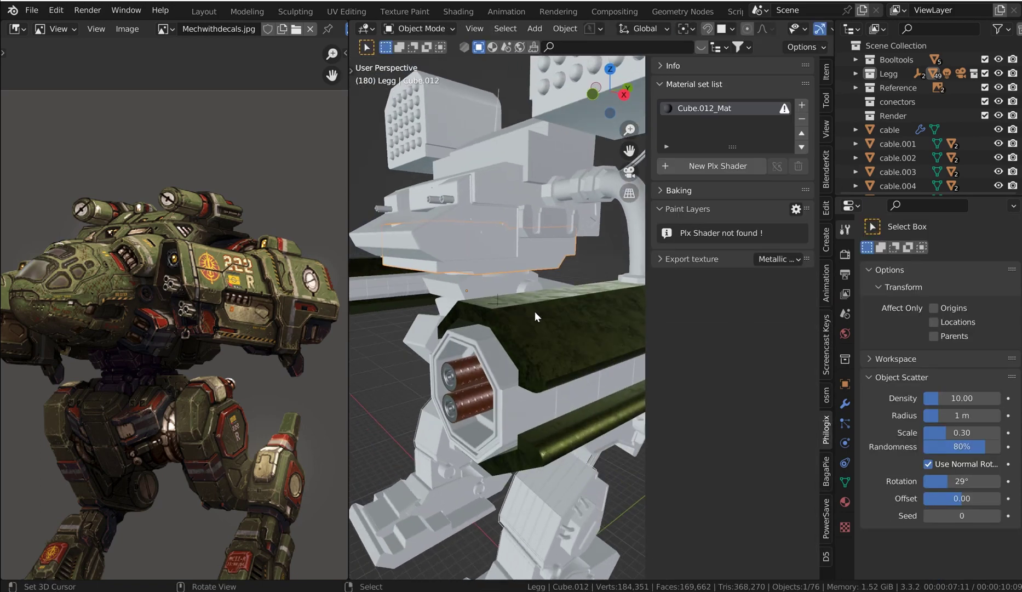
{"action": "left_click", "coordinate": [543, 329]}
{"action": "key", "text": "ctrl+Tab"}
{"action": "middle_click_drag", "start_coordinate": [553, 323], "coordinate": [580, 309]}
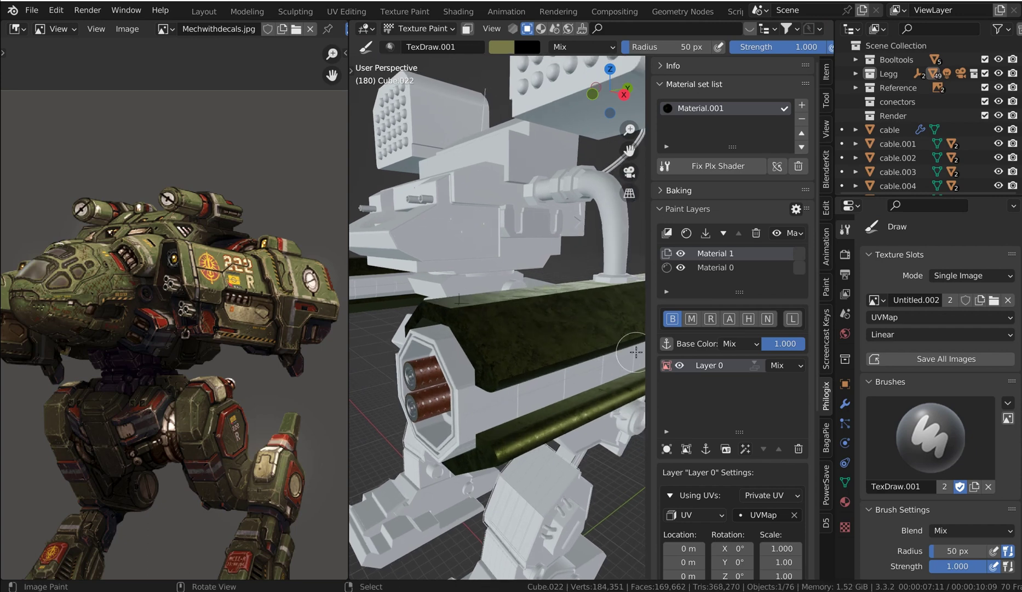
{"action": "mouse_move", "coordinate": [557, 238]}
{"action": "middle_mouse_down"}
{"action": "mouse_move", "coordinate": [474, 246]}
{"action": "mouse_move", "coordinate": [439, 232]}
{"action": "mouse_move", "coordinate": [635, 242]}
{"action": "mouse_move", "coordinate": [480, 294]}
{"action": "mouse_move", "coordinate": [419, 275]}
{"action": "mouse_move", "coordinate": [556, 219]}
{"action": "middle_mouse_up"}
{"action": "scroll", "coordinate": [439, 232], "scroll_direction": "up", "scroll_amount": 3}
{"action": "scroll", "coordinate": [488, 247], "scroll_direction": "down", "scroll_amount": 5}
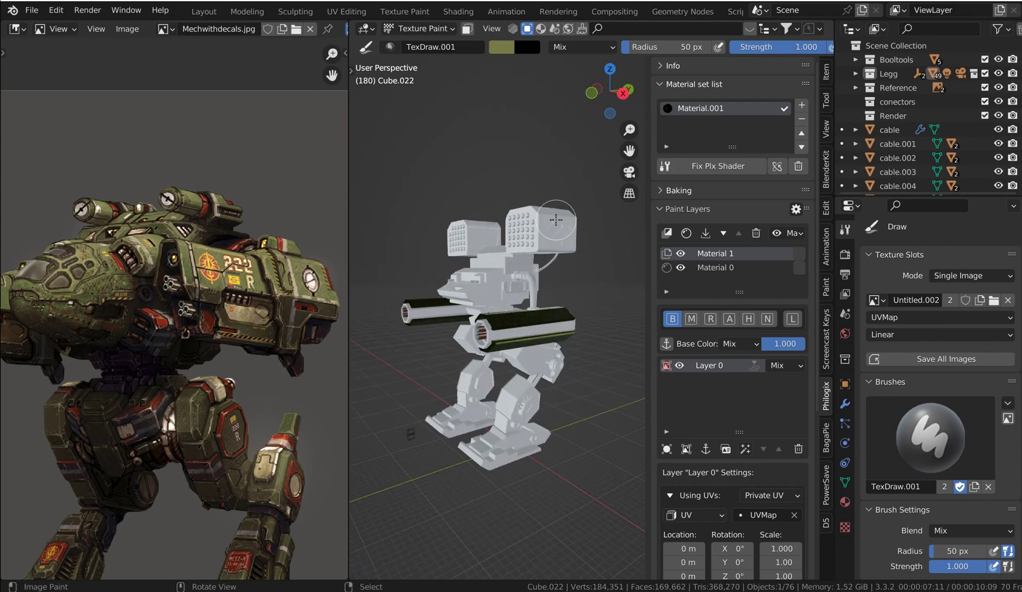
{"action": "scroll", "coordinate": [556, 219], "scroll_direction": "up", "scroll_amount": 5}
{"action": "scroll", "coordinate": [548, 230], "scroll_direction": "down", "scroll_amount": 3}
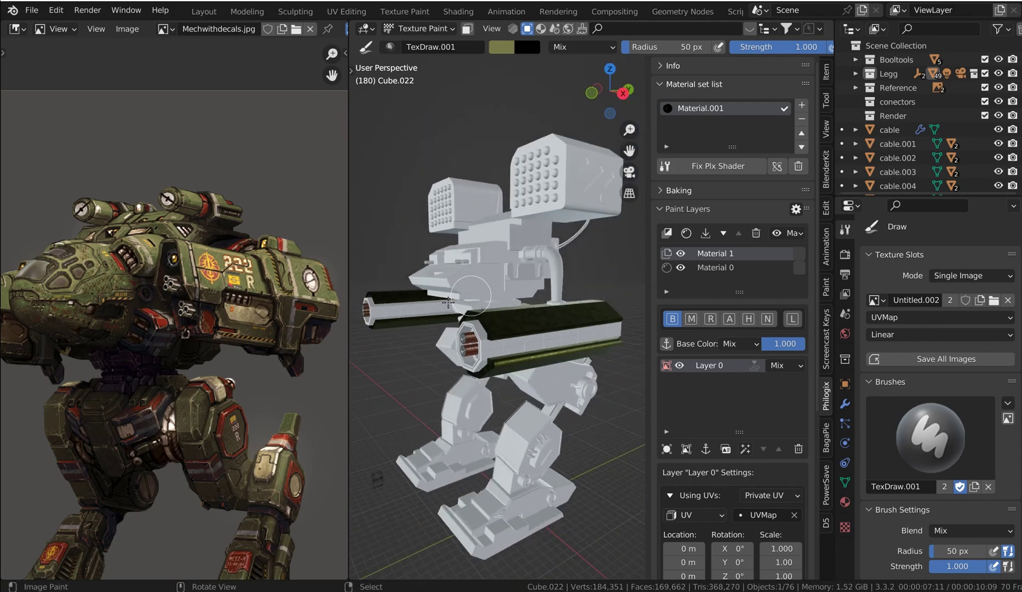
{"action": "mouse_move", "coordinate": [466, 306]}
{"action": "middle_mouse_down"}
{"action": "mouse_move", "coordinate": [526, 325]}
{"action": "mouse_move", "coordinate": [441, 392]}
{"action": "mouse_move", "coordinate": [554, 299]}
{"action": "mouse_move", "coordinate": [523, 332]}
{"action": "middle_mouse_up"}
{"action": "scroll", "coordinate": [469, 315], "scroll_direction": "up", "scroll_amount": 5}
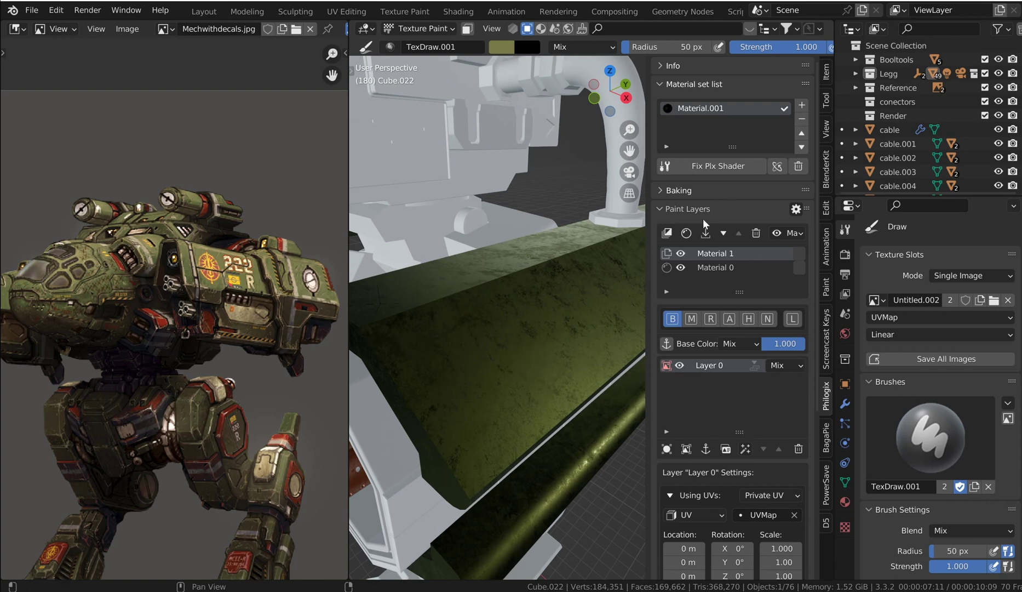
{"action": "scroll", "coordinate": [790, 375], "scroll_direction": "down", "scroll_amount": 1, "text": "ctrl"}
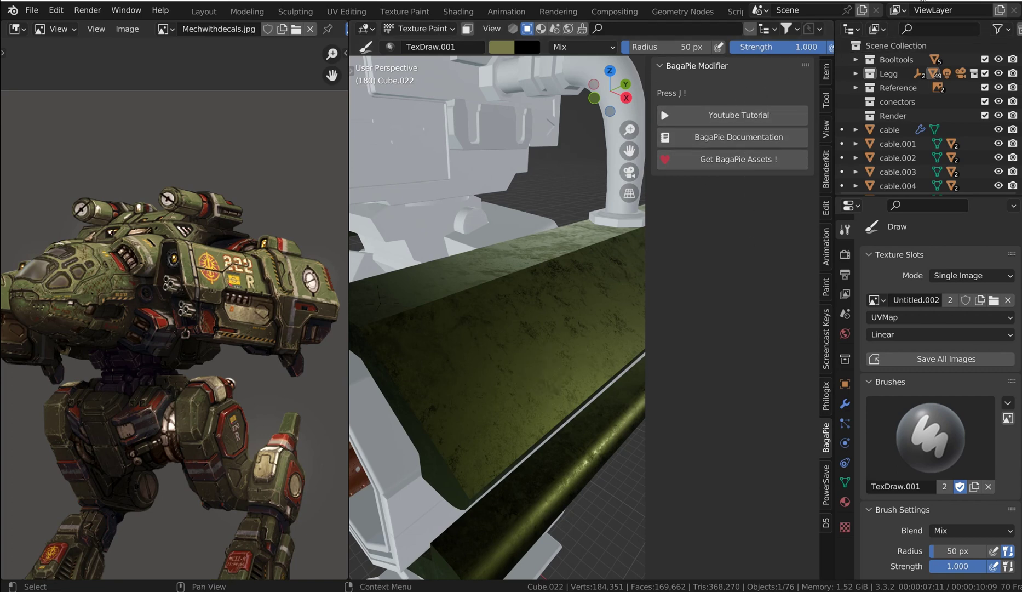
{"action": "scroll", "coordinate": [785, 75], "scroll_direction": "up", "scroll_amount": 1, "text": "ctrl"}
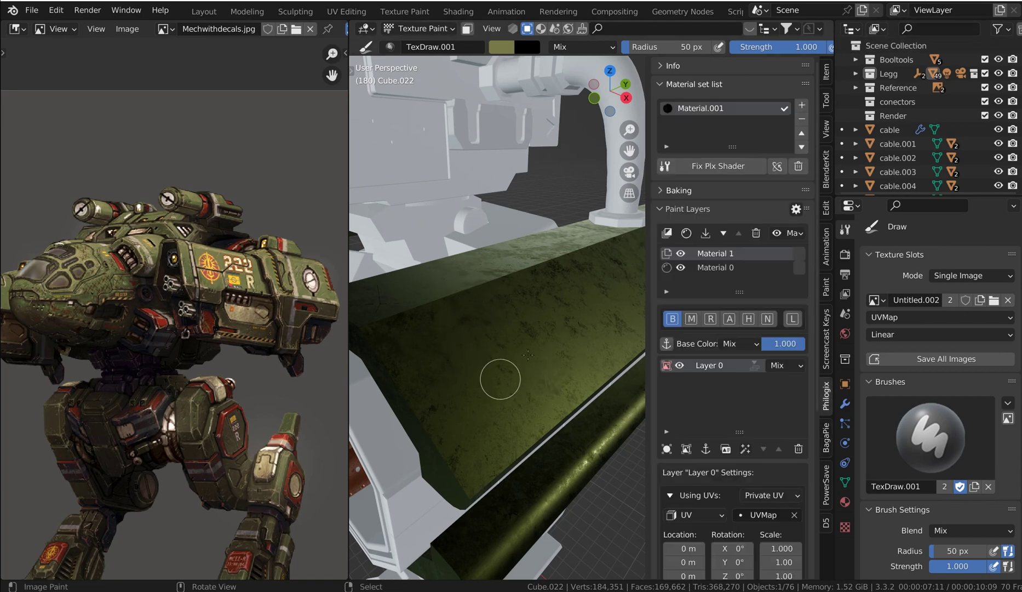
{"action": "scroll", "coordinate": [860, 347], "scroll_direction": "down", "scroll_amount": 4}
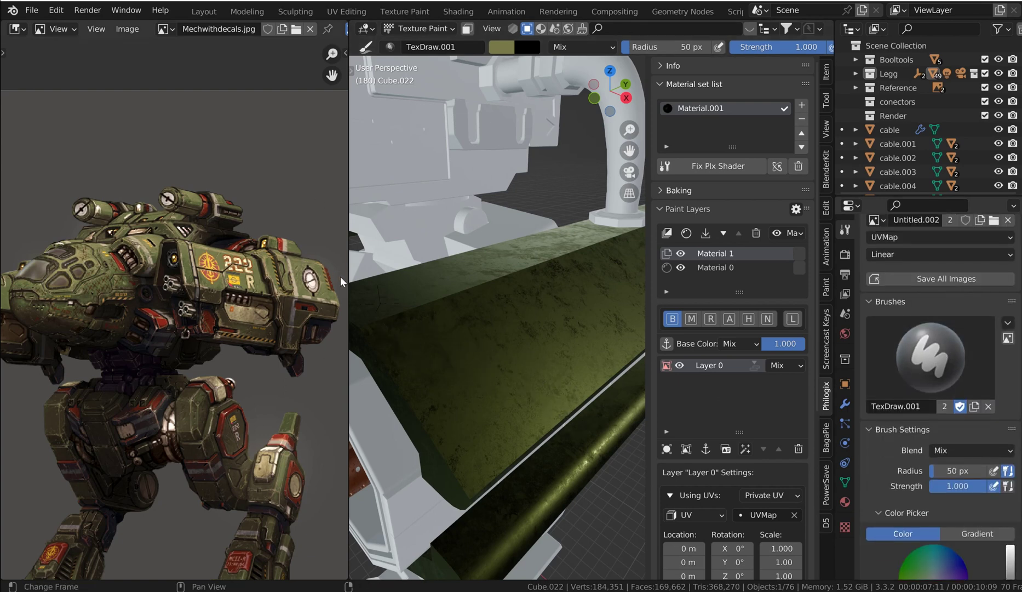
{"action": "scroll", "coordinate": [948, 444], "scroll_direction": "down", "scroll_amount": 6}
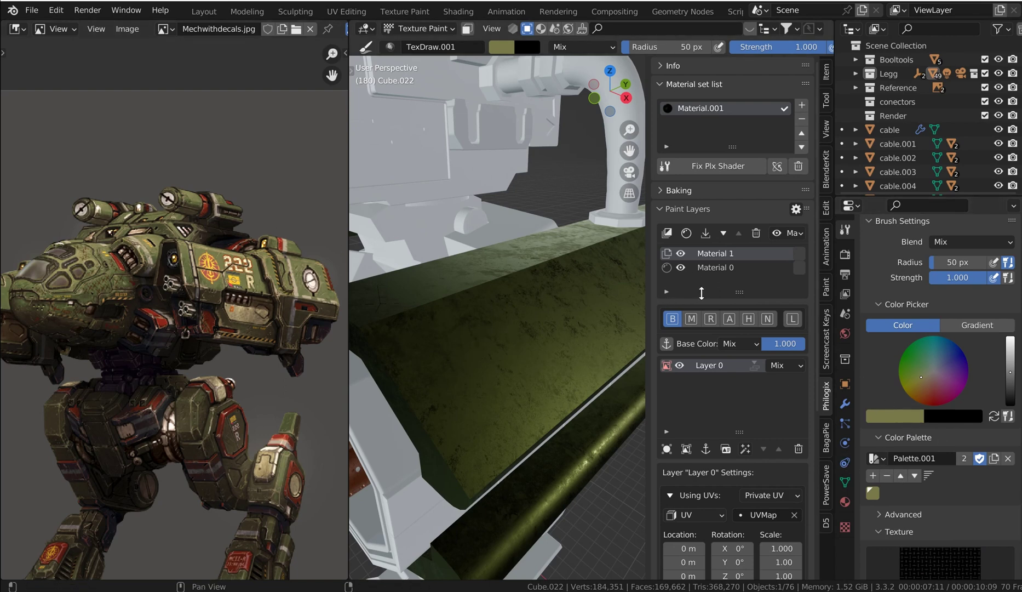
{"action": "scroll", "coordinate": [701, 293], "scroll_direction": "down", "scroll_amount": 10}
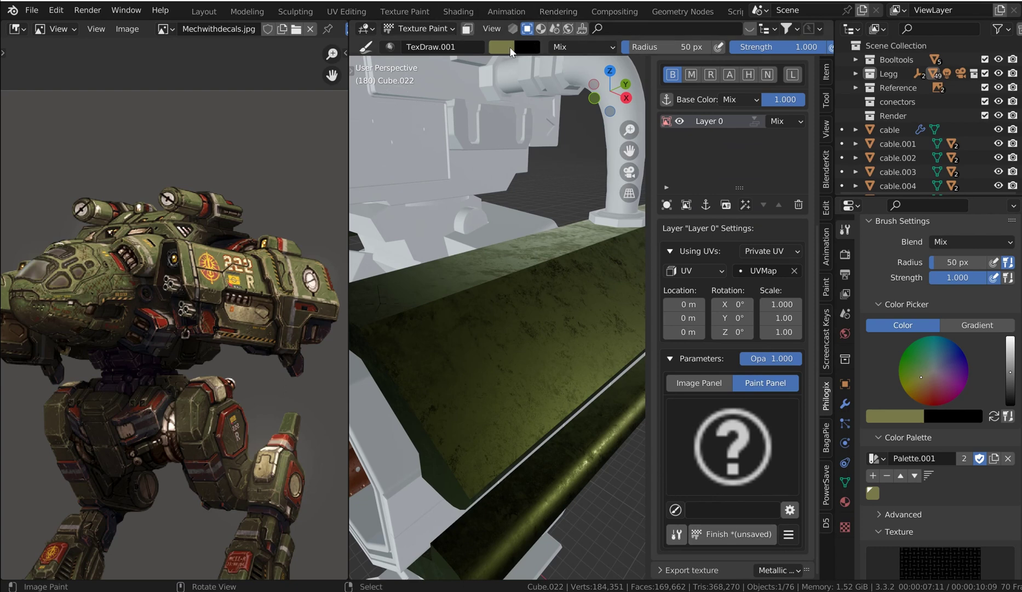
Eyedrop a tan olive from the reference image and add it to Palette.001
{"action": "left_click", "coordinate": [503, 46]}
{"action": "left_click", "coordinate": [604, 200]}
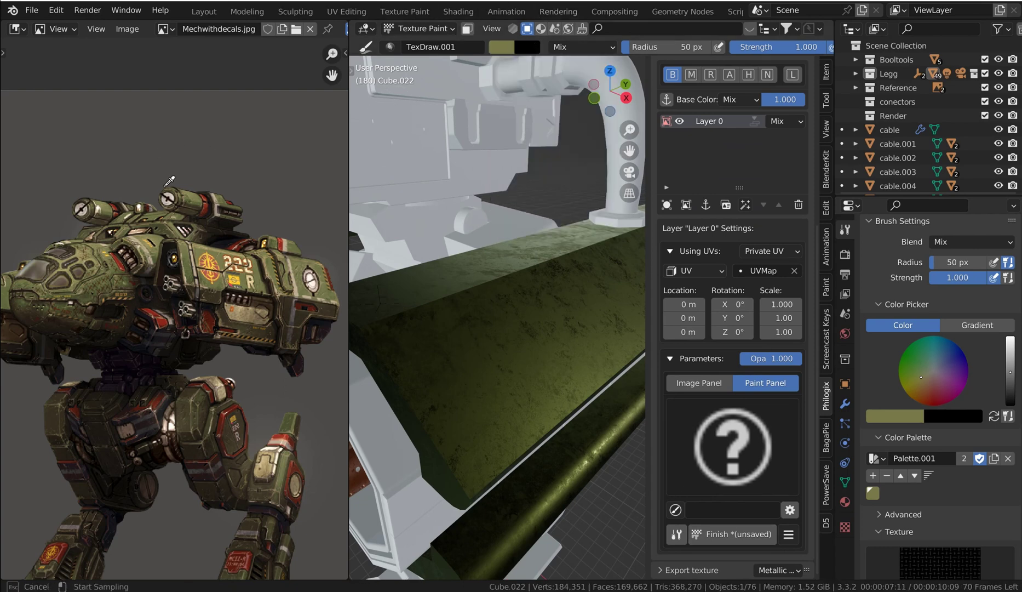
{"action": "left_click", "coordinate": [248, 311]}
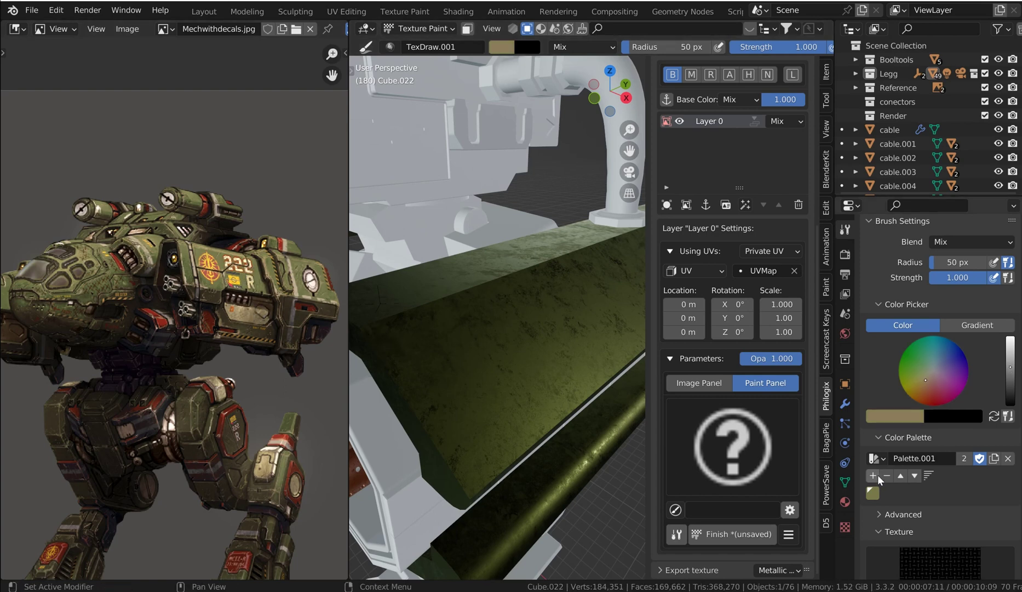
{"action": "scroll", "coordinate": [904, 233], "scroll_direction": "up", "scroll_amount": 3}
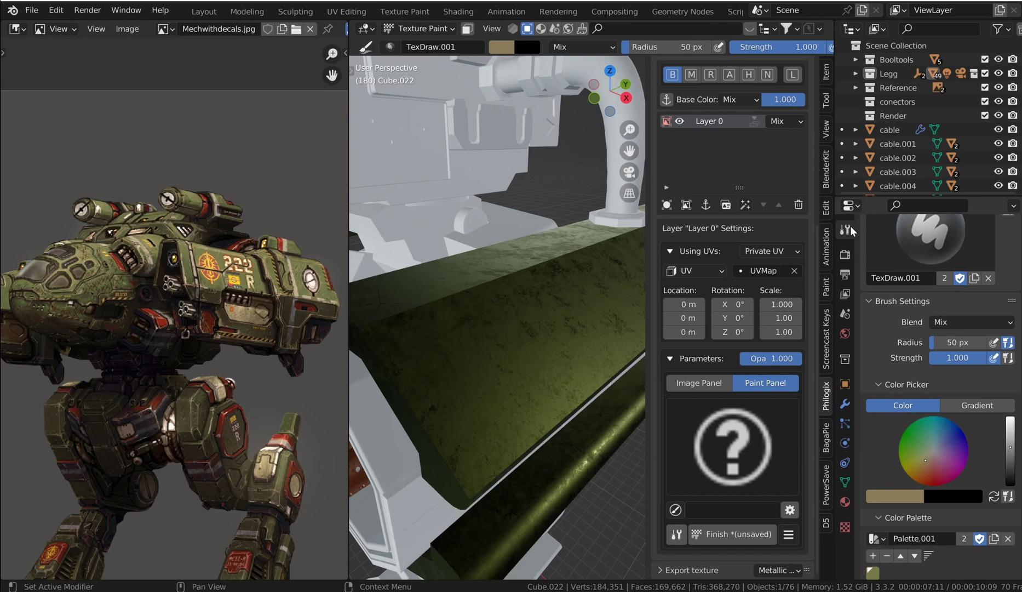
{"action": "scroll", "coordinate": [896, 287], "scroll_direction": "down", "scroll_amount": 4}
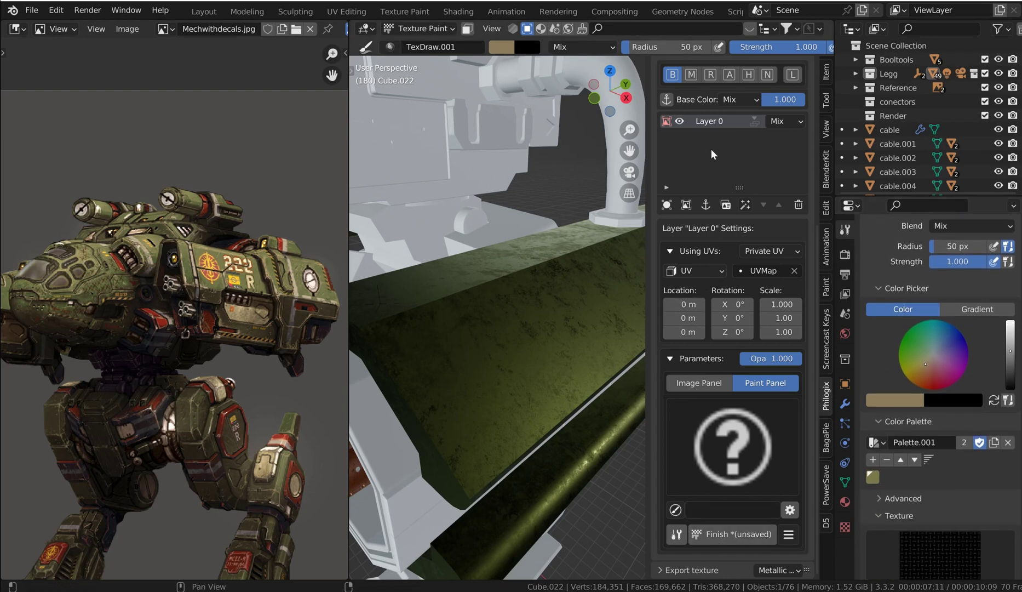
{"action": "scroll", "coordinate": [711, 150], "scroll_direction": "up", "scroll_amount": 3}
{"action": "scroll", "coordinate": [720, 181], "scroll_direction": "down", "scroll_amount": 3}
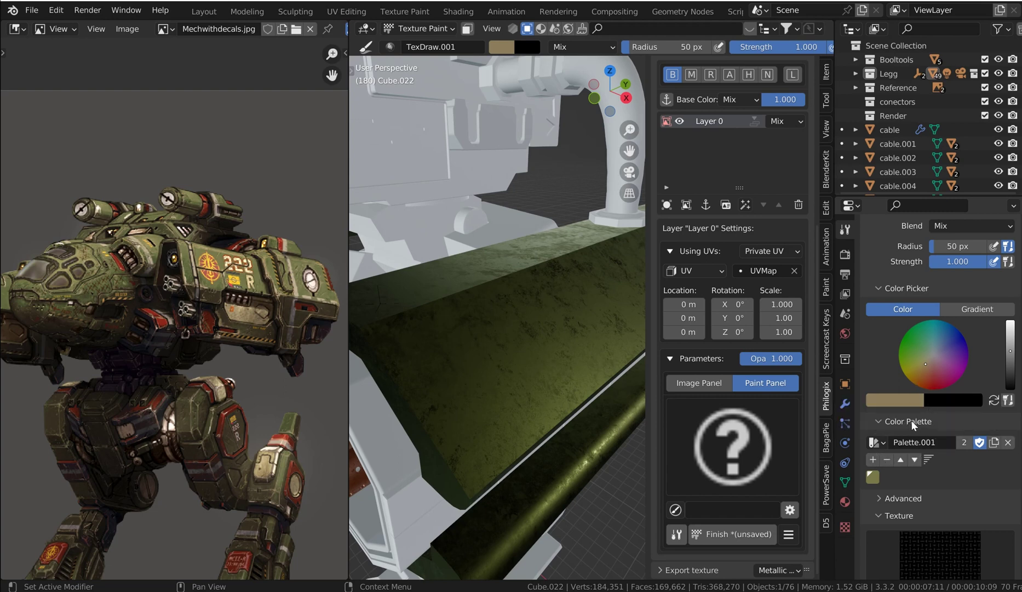
{"action": "scroll", "coordinate": [907, 419], "scroll_direction": "down", "scroll_amount": 2}
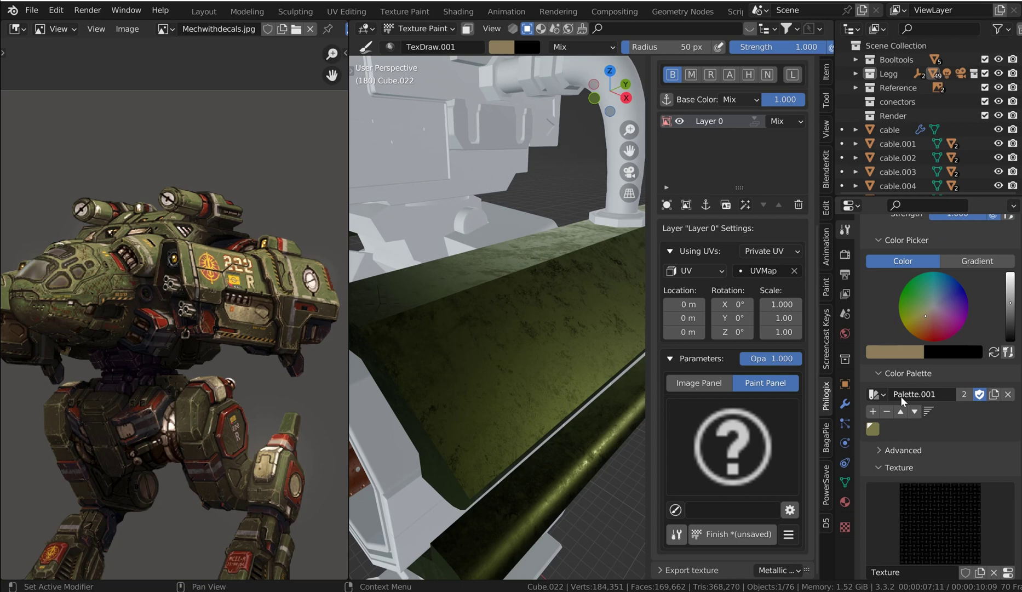
{"action": "left_click", "coordinate": [874, 411]}
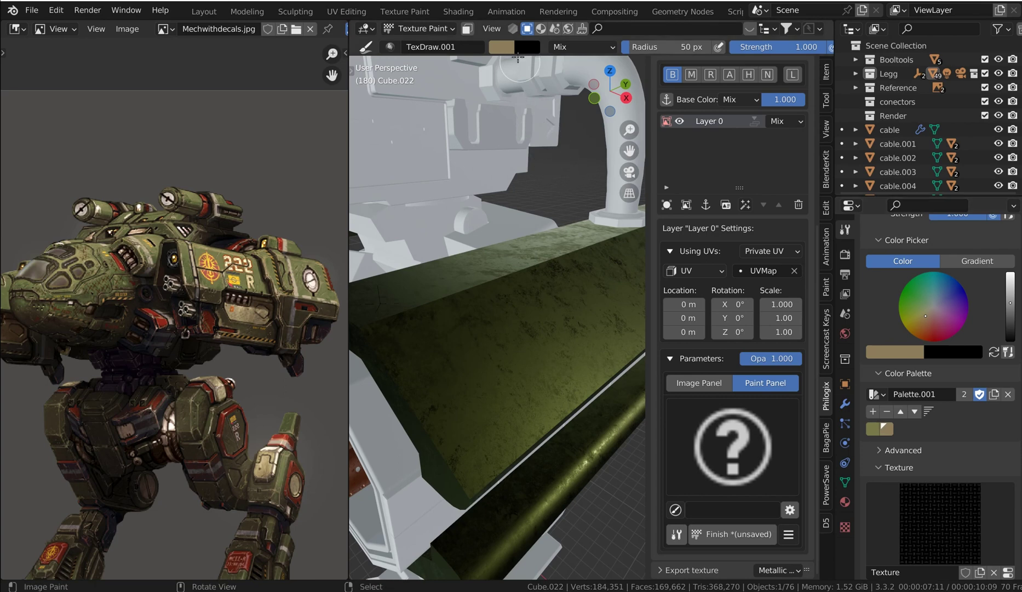
{"action": "left_click", "coordinate": [508, 47]}
Eyedrop a dark grey brush colour, then view the green beam and pipe
{"action": "left_click", "coordinate": [604, 201]}
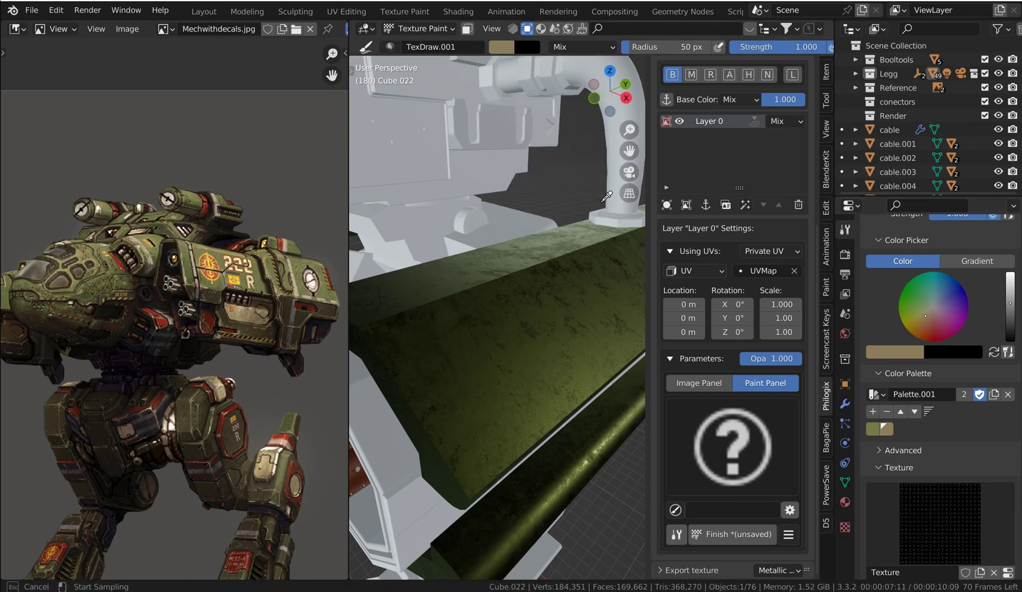
{"action": "left_click", "coordinate": [295, 315]}
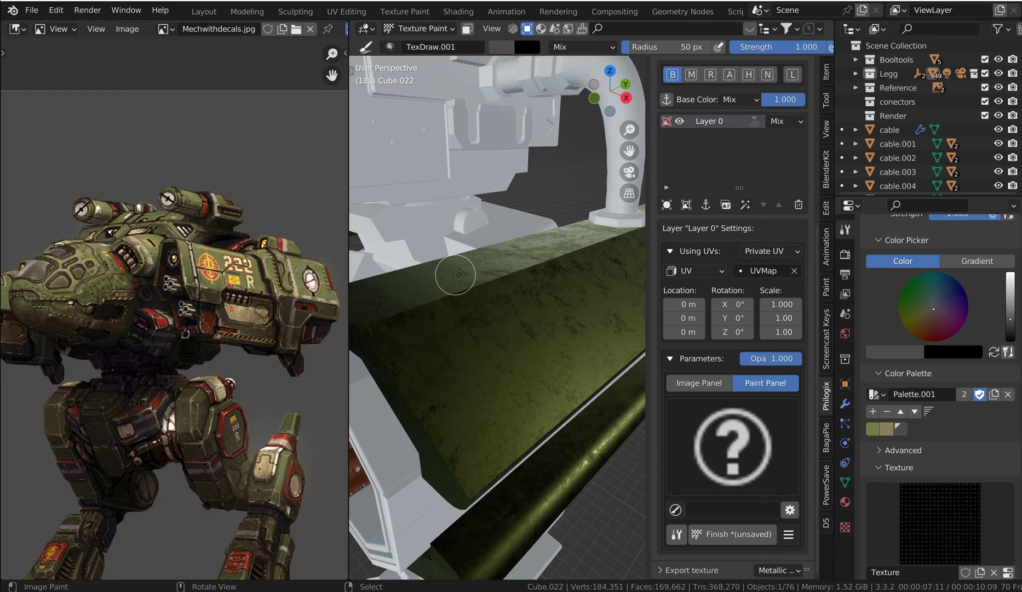
{"action": "middle_click_drag", "start_coordinate": [459, 274], "coordinate": [449, 190]}
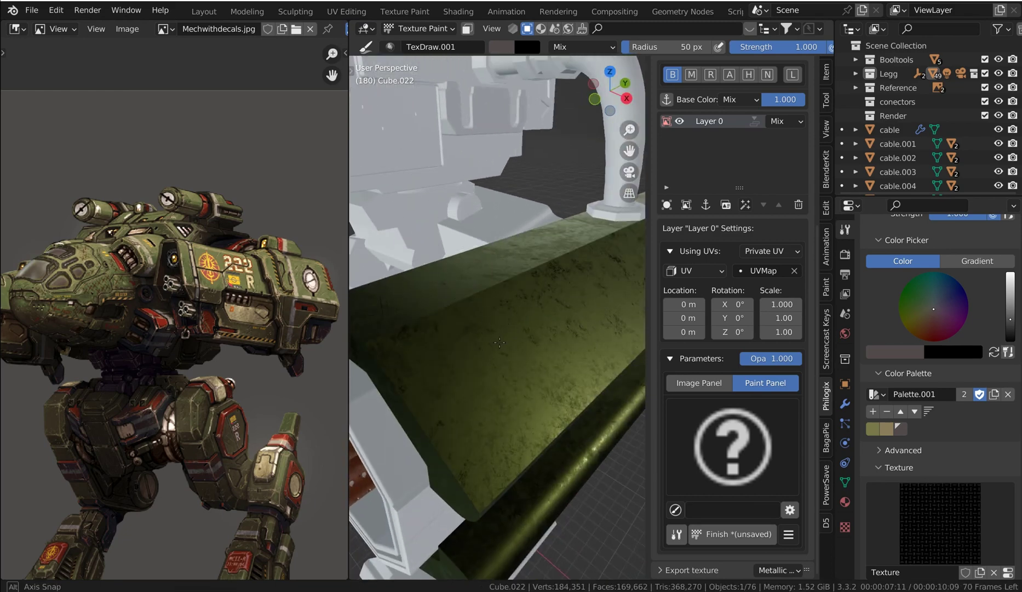
{"action": "mouse_move", "coordinate": [484, 340]}
{"action": "middle_mouse_down"}
{"action": "mouse_move", "coordinate": [533, 322]}
{"action": "mouse_move", "coordinate": [534, 309]}
{"action": "mouse_move", "coordinate": [595, 316]}
{"action": "middle_mouse_up"}
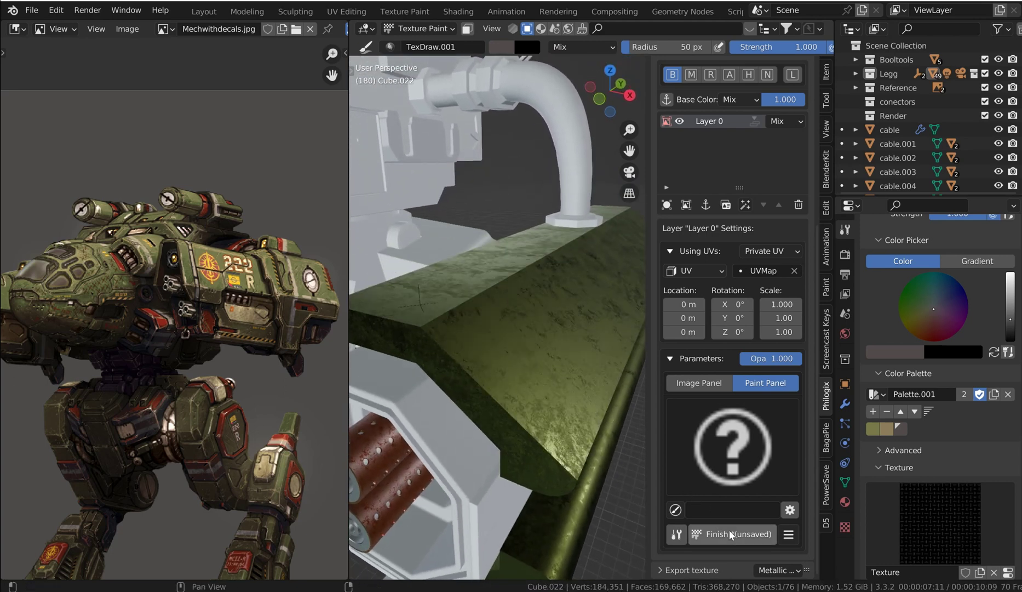
Use the Cracks 2 brush texture with the tan palette colour
{"action": "left_click", "coordinate": [675, 509]}
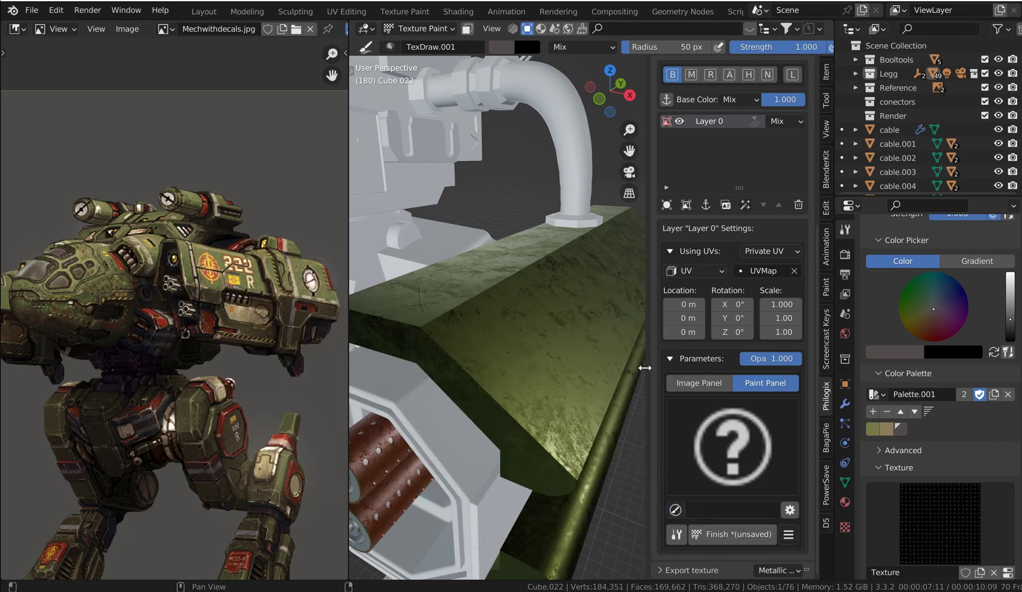
{"action": "left_click", "coordinate": [675, 510]}
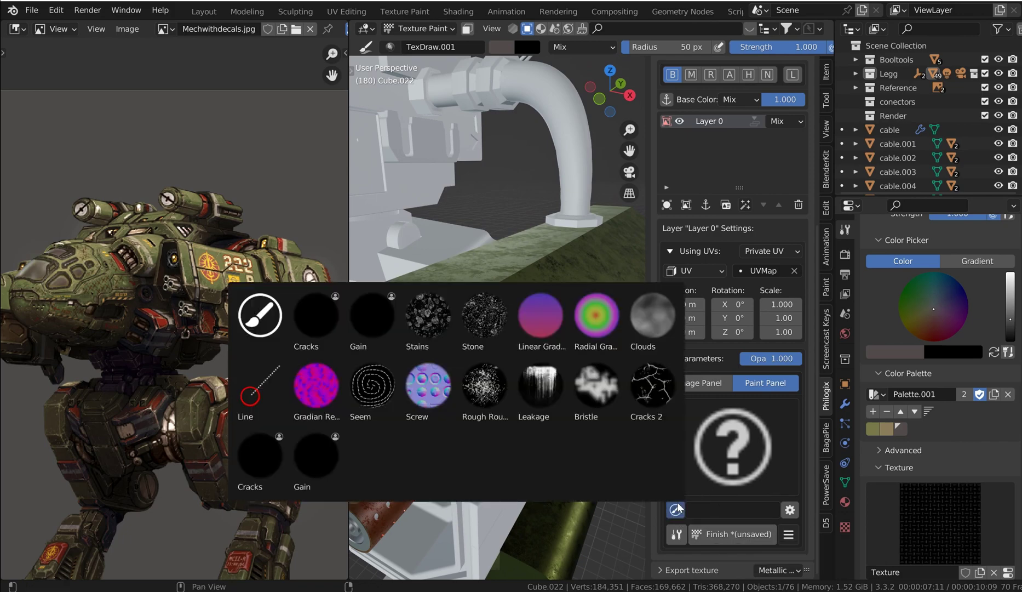
{"action": "left_click", "coordinate": [663, 397]}
{"action": "left_click", "coordinate": [886, 428]}
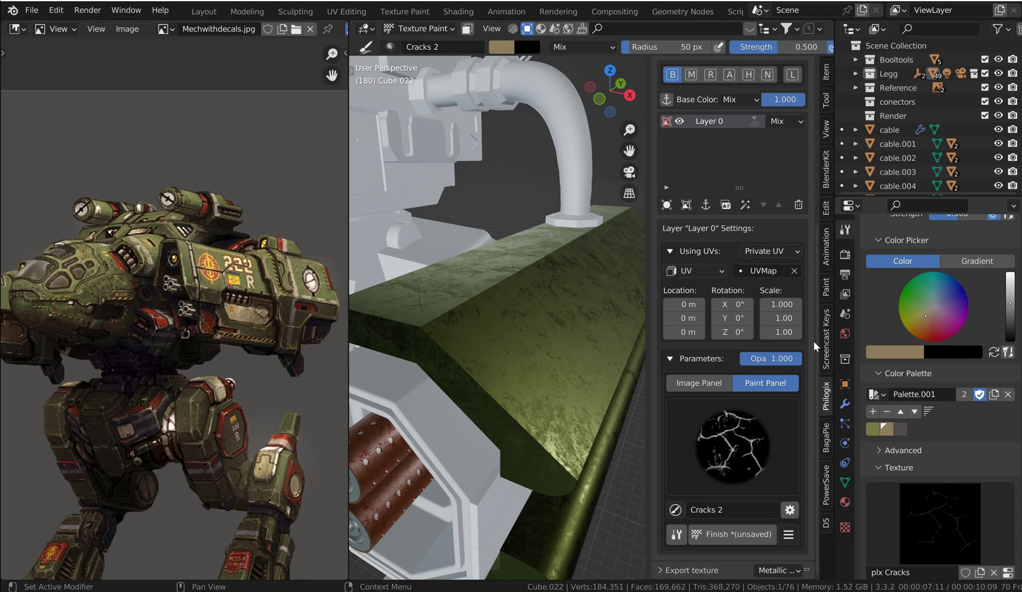
Set brush radius 228 px and strength 1.000, and stamp cracks onto the beam
{"action": "middle_click_drag", "start_coordinate": [509, 307], "coordinate": [481, 342]}
{"action": "key", "text": "f"}
{"action": "left_click", "coordinate": [582, 326]}
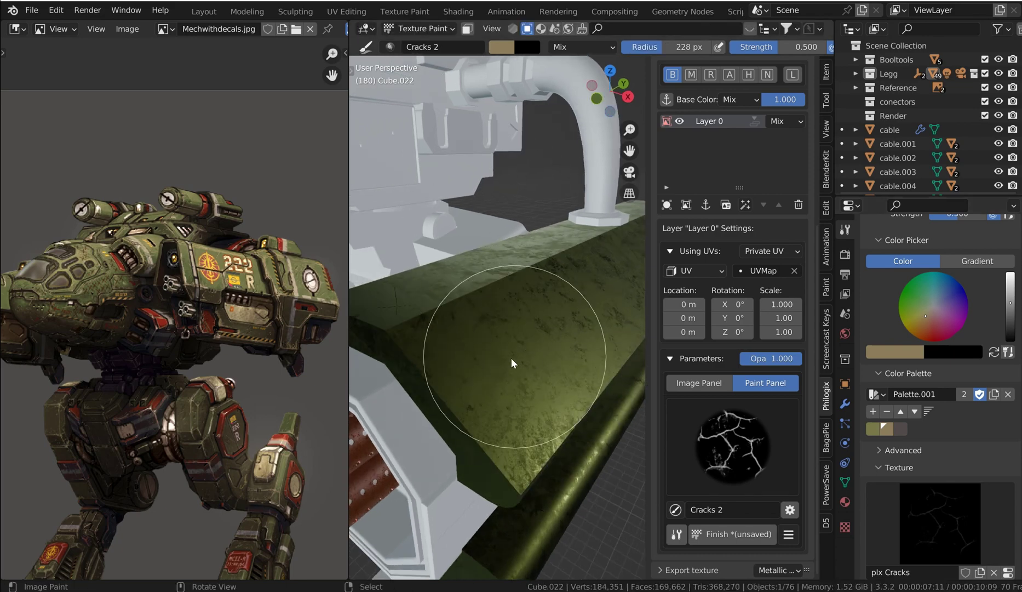
{"action": "middle_click_drag", "start_coordinate": [562, 296], "coordinate": [490, 360]}
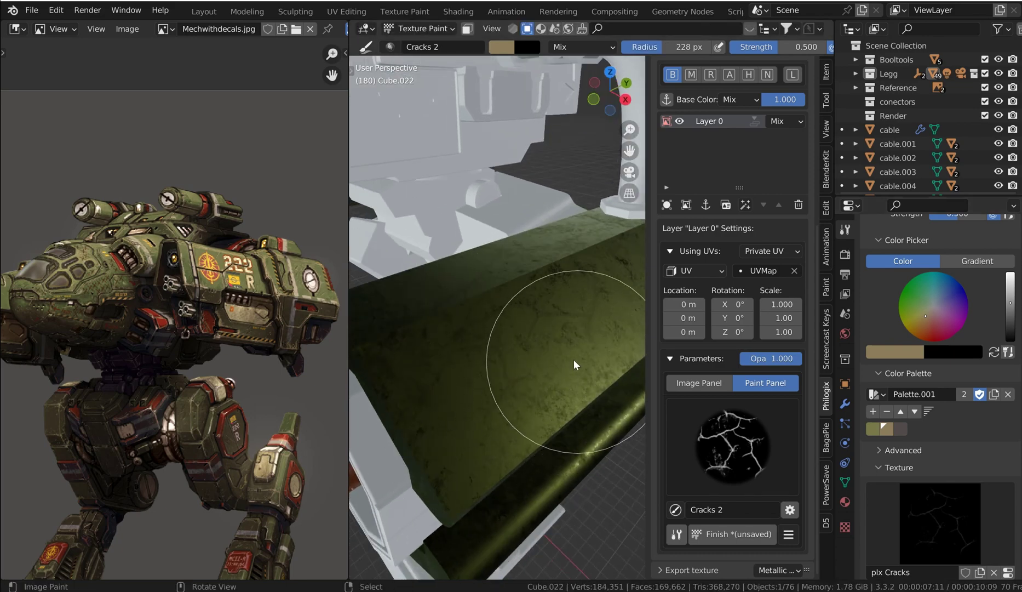
{"action": "middle_click_drag", "start_coordinate": [575, 360], "coordinate": [553, 230]}
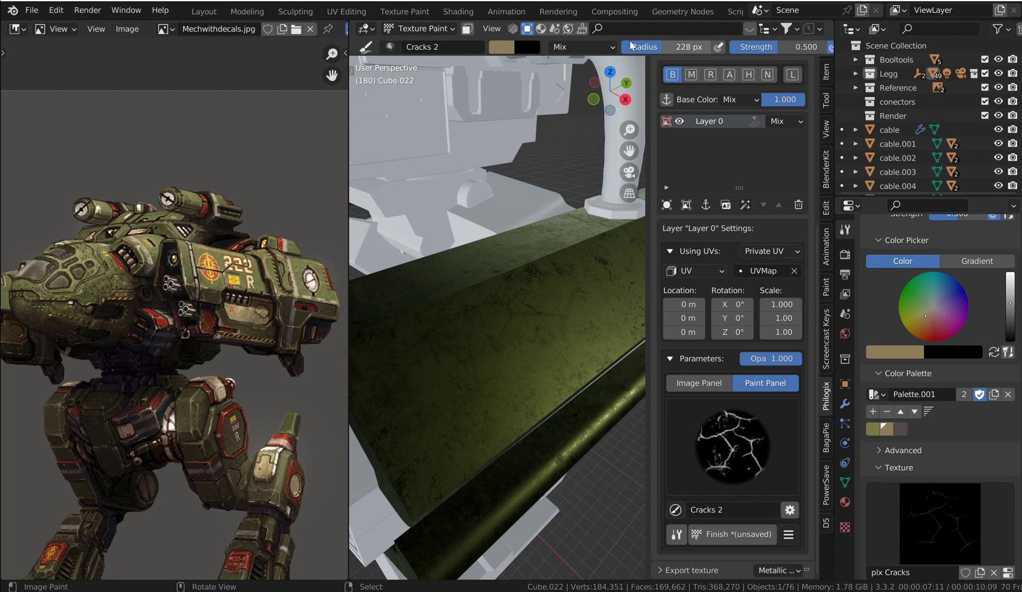
{"action": "left_click_drag", "start_coordinate": [789, 47], "coordinate": [824, 47]}
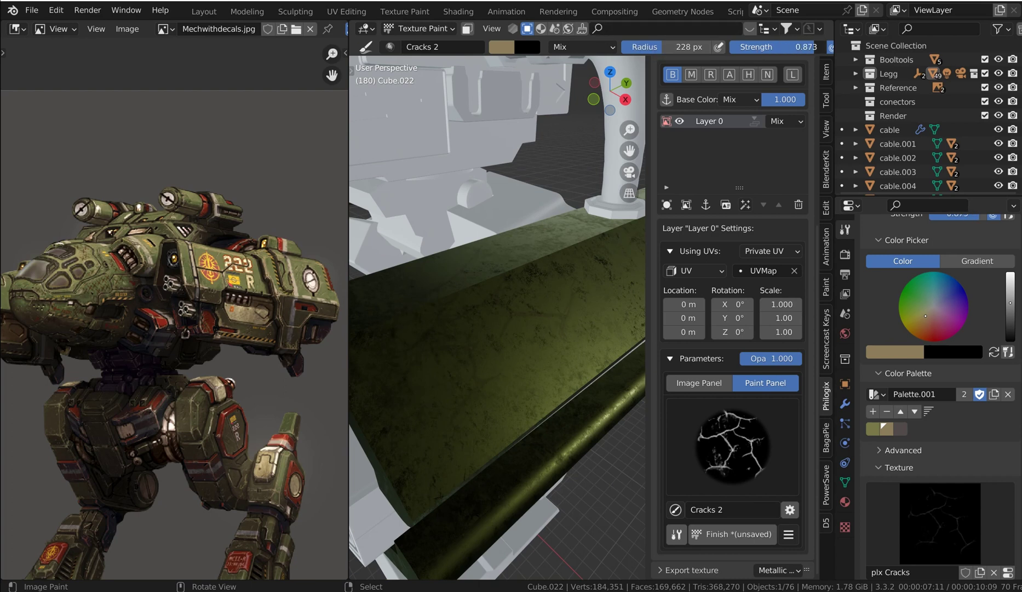
{"action": "left_click", "coordinate": [468, 403]}
{"action": "middle_click_drag", "start_coordinate": [469, 406], "coordinate": [551, 343]}
{"action": "scroll", "coordinate": [551, 342], "scroll_direction": "up", "scroll_amount": 2}
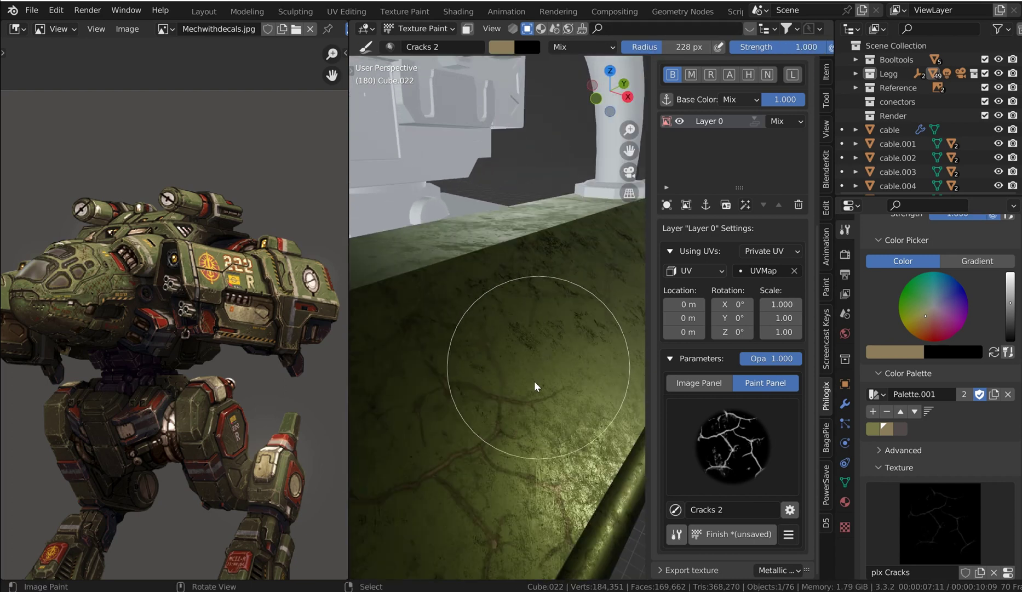
{"action": "scroll", "coordinate": [547, 411], "scroll_direction": "up", "scroll_amount": 1}
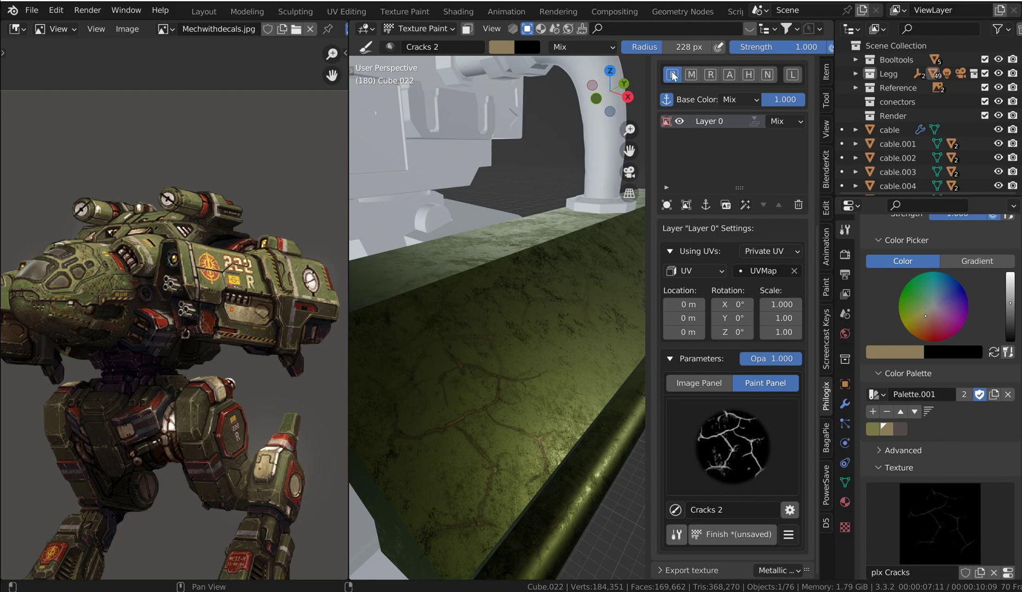
Add a height-channel anchor layer from Material 1 -> Base Color with lowered opacity
{"action": "scroll", "coordinate": [673, 96], "scroll_direction": "up", "scroll_amount": 4}
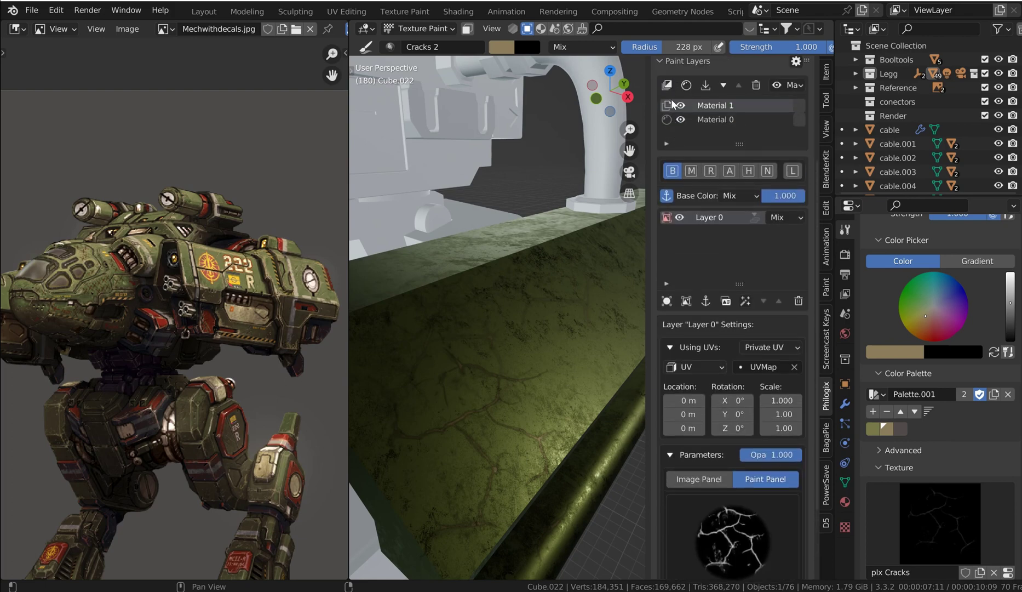
{"action": "scroll", "coordinate": [695, 147], "scroll_direction": "down", "scroll_amount": 4}
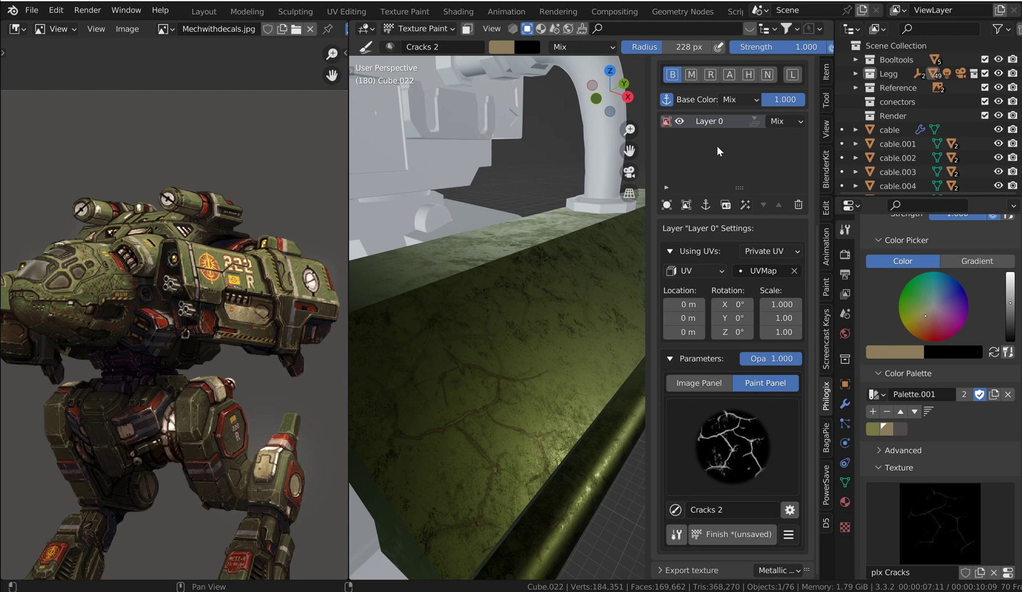
{"action": "left_click", "coordinate": [751, 75]}
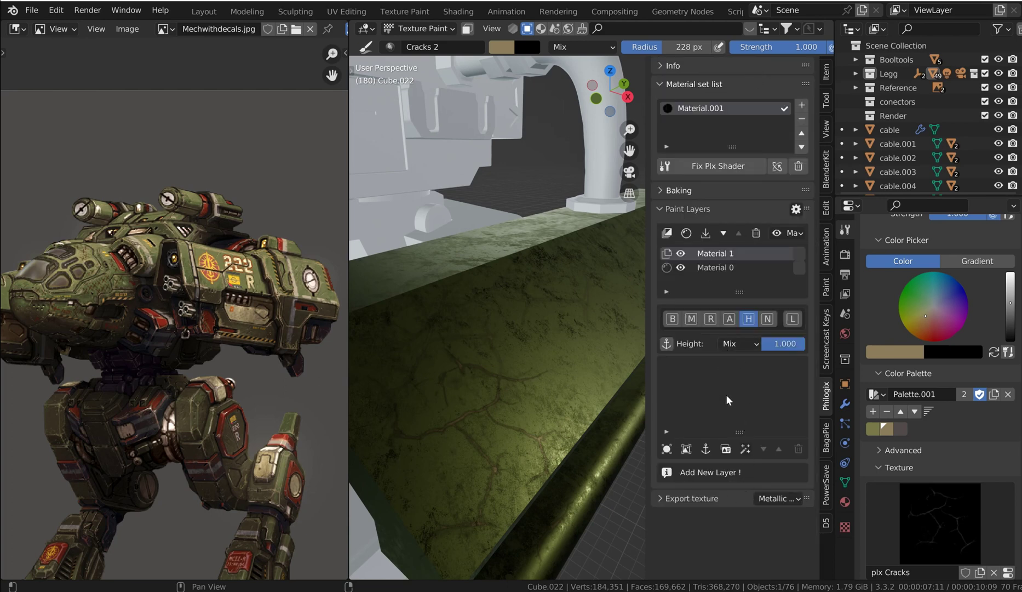
{"action": "left_click", "coordinate": [707, 449]}
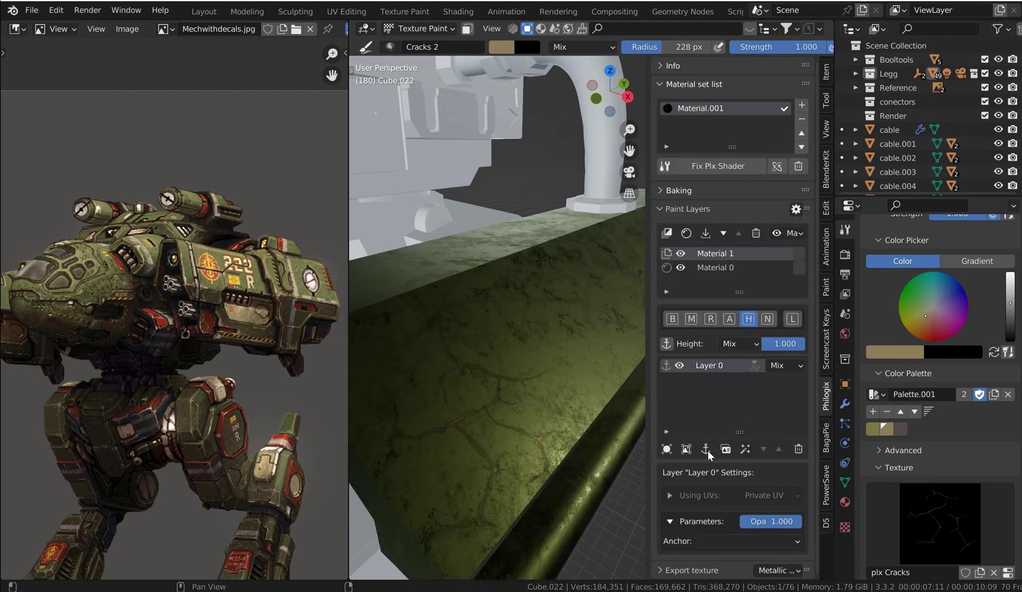
{"action": "left_click", "coordinate": [734, 540]}
{"action": "left_click", "coordinate": [737, 581]}
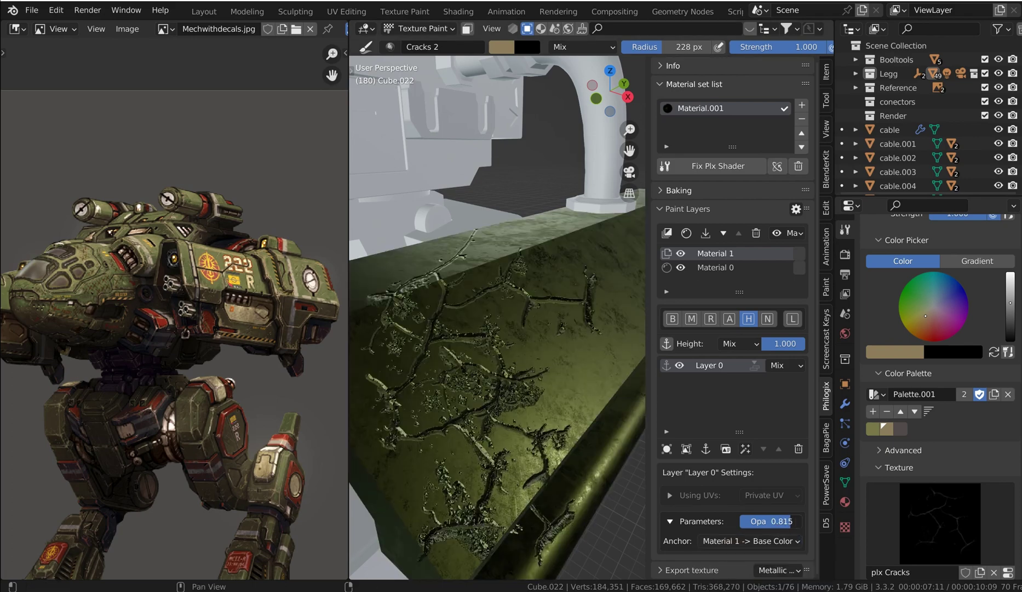
{"action": "left_click_drag", "start_coordinate": [792, 520], "coordinate": [742, 520]}
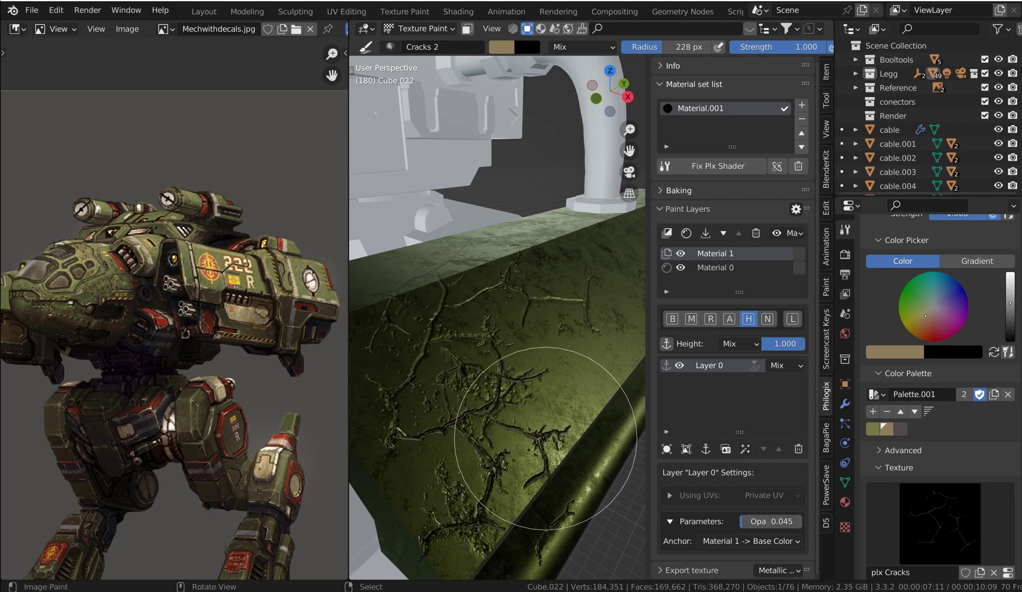
Fine-tune the height layer opacity to 0.045 and resume texture painting the barrel
{"action": "middle_click_drag", "start_coordinate": [480, 433], "coordinate": [530, 403]}
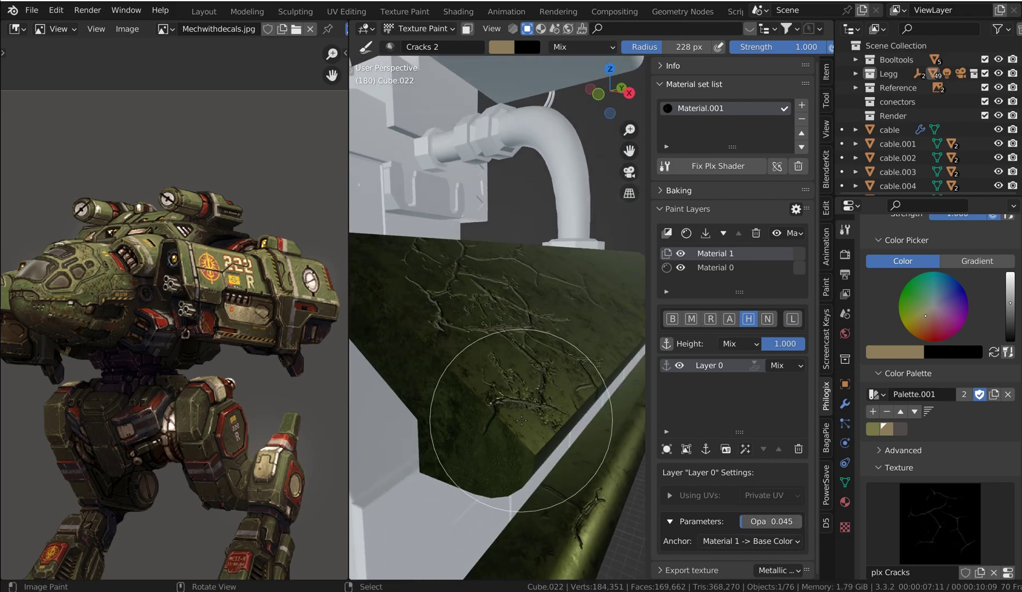
{"action": "mouse_move", "coordinate": [514, 468]}
{"action": "middle_mouse_down"}
{"action": "mouse_move", "coordinate": [501, 368]}
{"action": "mouse_move", "coordinate": [482, 364]}
{"action": "middle_mouse_up"}
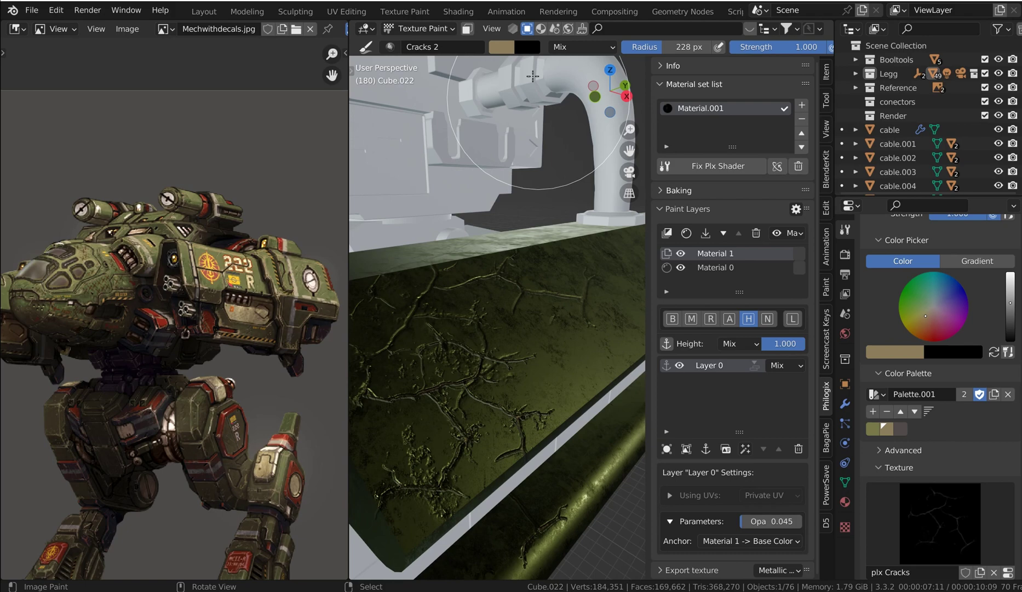
{"action": "key", "text": "ctrl+Tab"}
{"action": "left_click", "coordinate": [503, 140]}
{"action": "key", "text": "ctrl+z"}
{"action": "key", "text": "ctrl+z"}
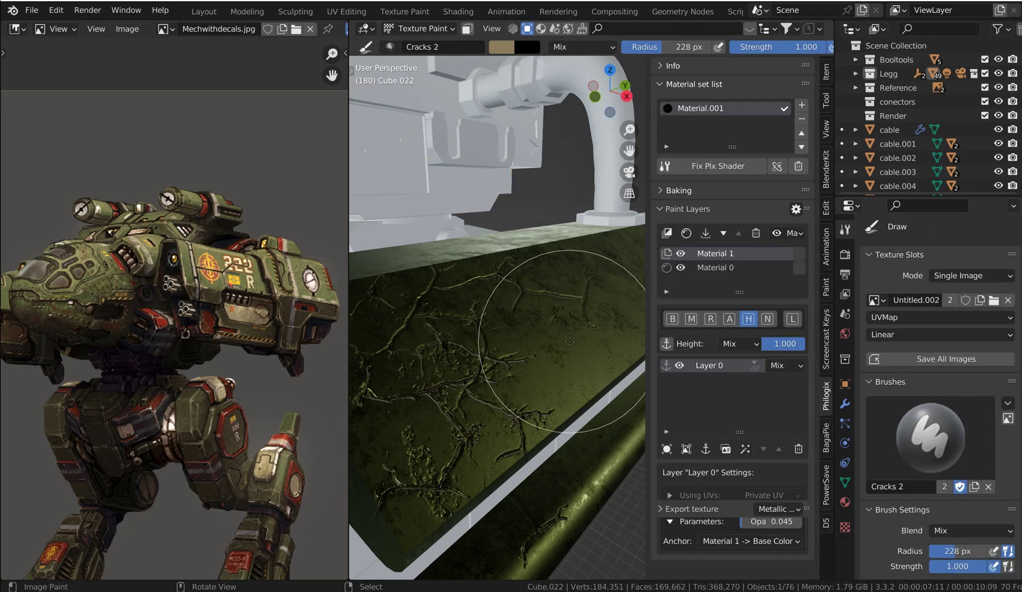
Swap brush colours so black is primary and tan is secondary
{"action": "left_click", "coordinate": [509, 43]}
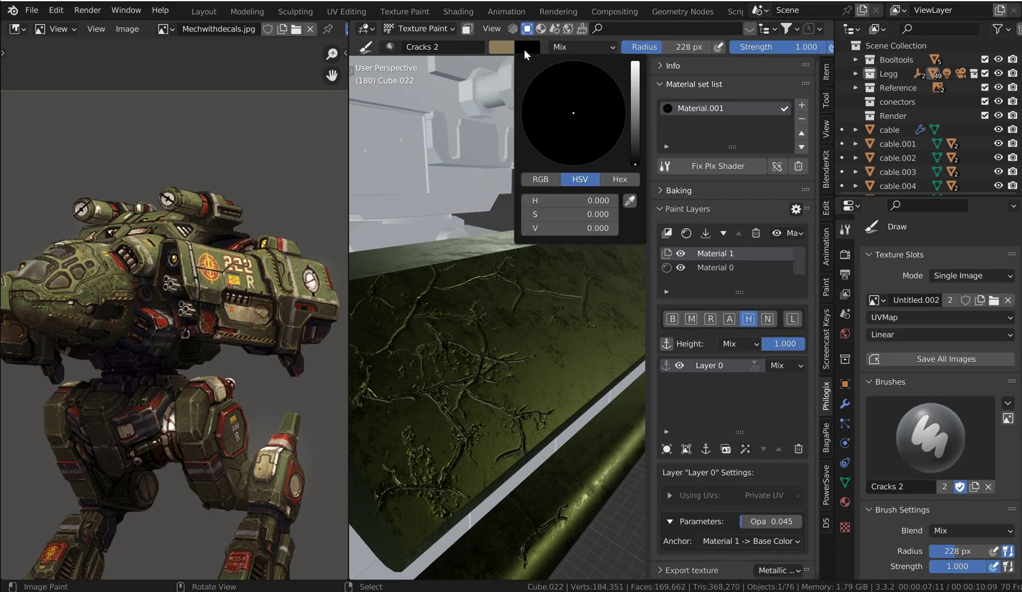
{"action": "middle_click_drag", "start_coordinate": [434, 265], "coordinate": [434, 251]}
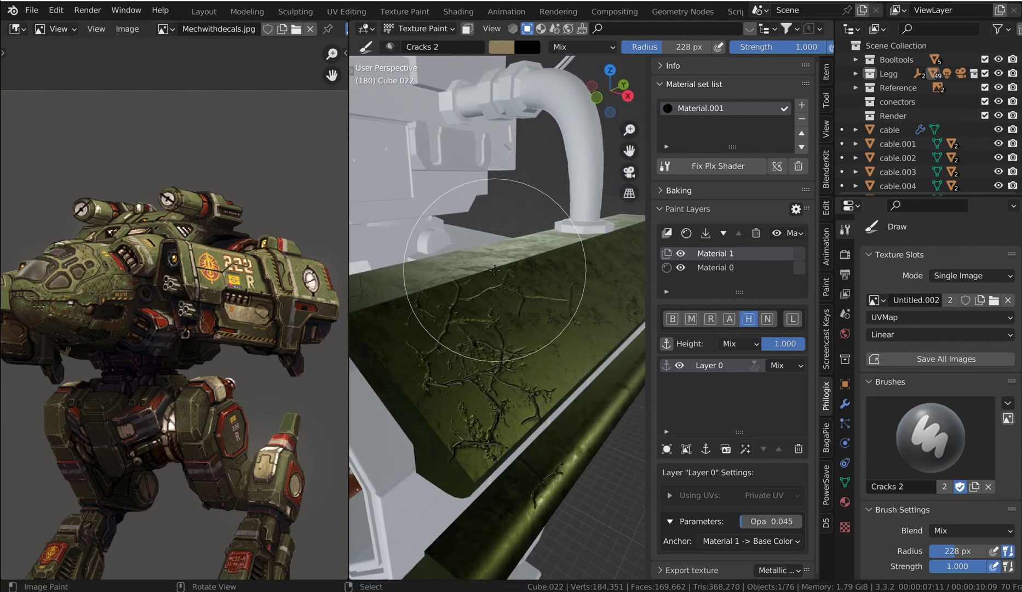
{"action": "scroll", "coordinate": [495, 269], "scroll_direction": "down", "scroll_amount": 2}
{"action": "key", "text": "x"}
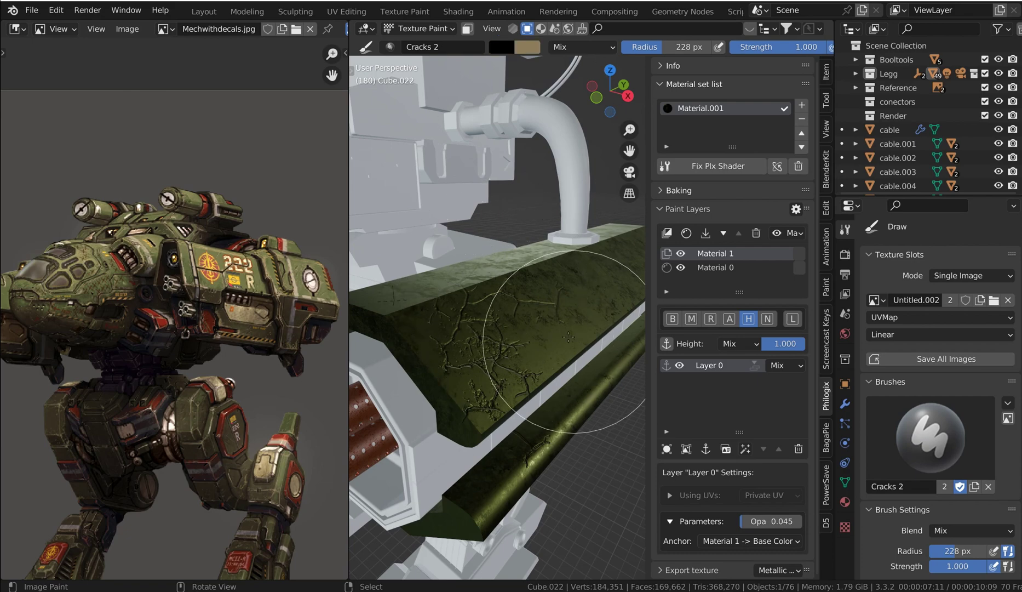
{"action": "middle_click_drag", "start_coordinate": [540, 279], "coordinate": [493, 307]}
{"action": "scroll", "coordinate": [493, 307], "scroll_direction": "up", "scroll_amount": 3}
{"action": "left_click", "coordinate": [504, 45]}
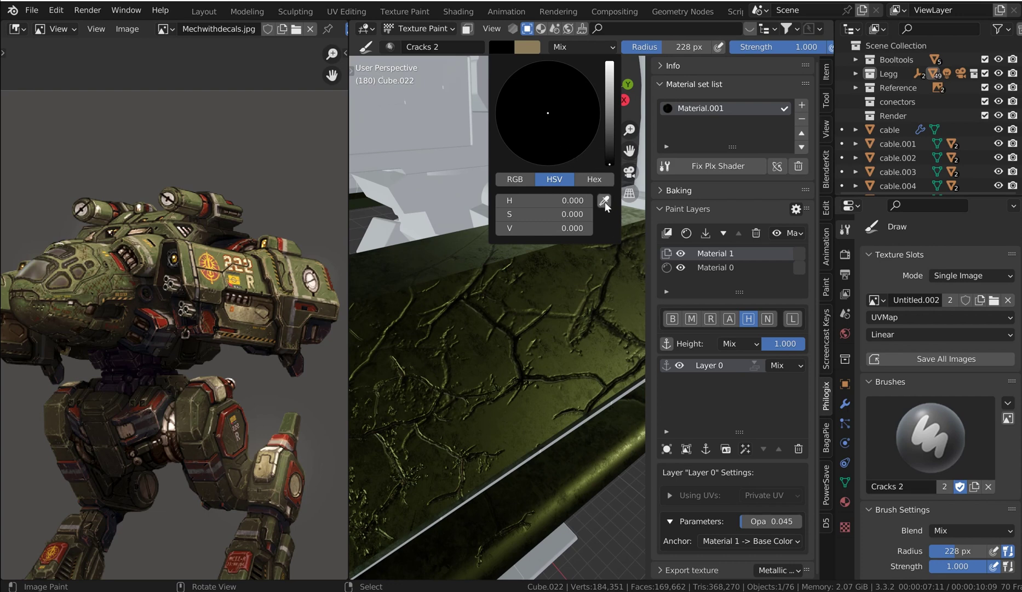
{"action": "scroll", "coordinate": [876, 263], "scroll_direction": "down", "scroll_amount": 3}
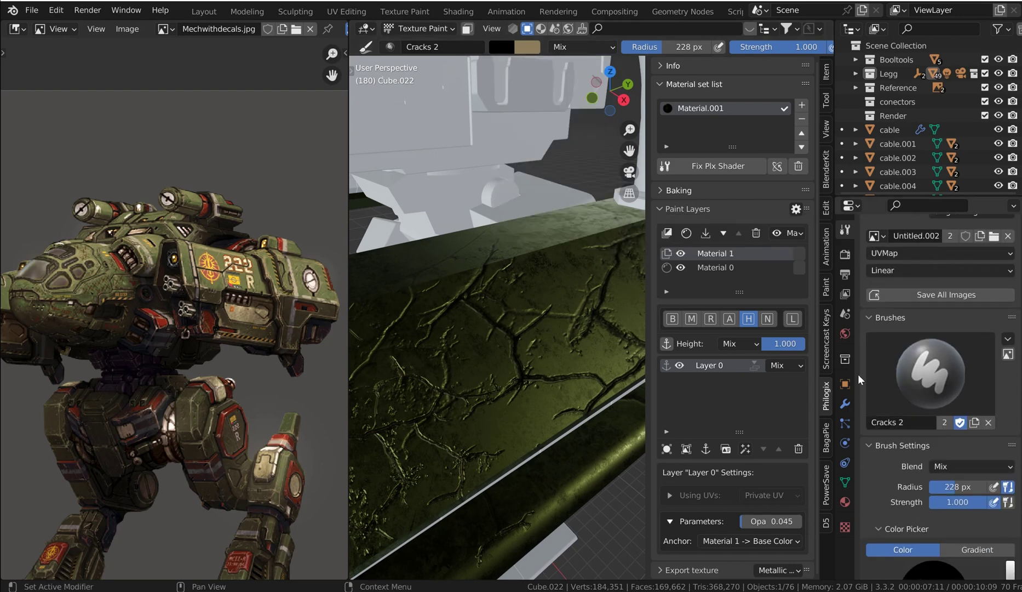
Pick the dark grey swatch from the Color Palette in the brush settings
{"action": "left_click", "coordinate": [843, 254]}
{"action": "scroll", "coordinate": [920, 356], "scroll_direction": "down", "scroll_amount": 6}
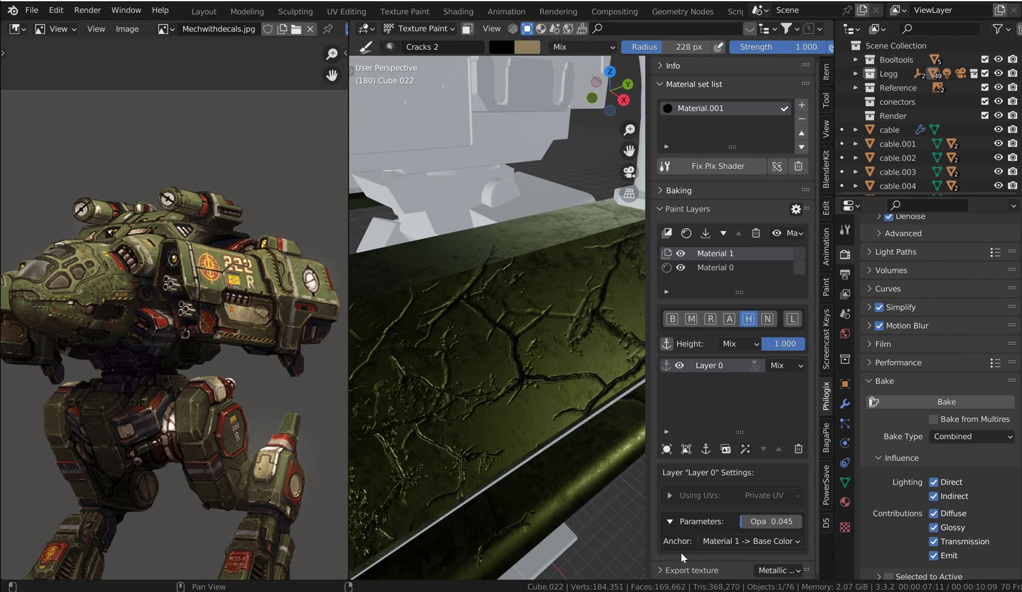
{"action": "left_click", "coordinate": [845, 229]}
{"action": "scroll", "coordinate": [931, 446], "scroll_direction": "down", "scroll_amount": 5}
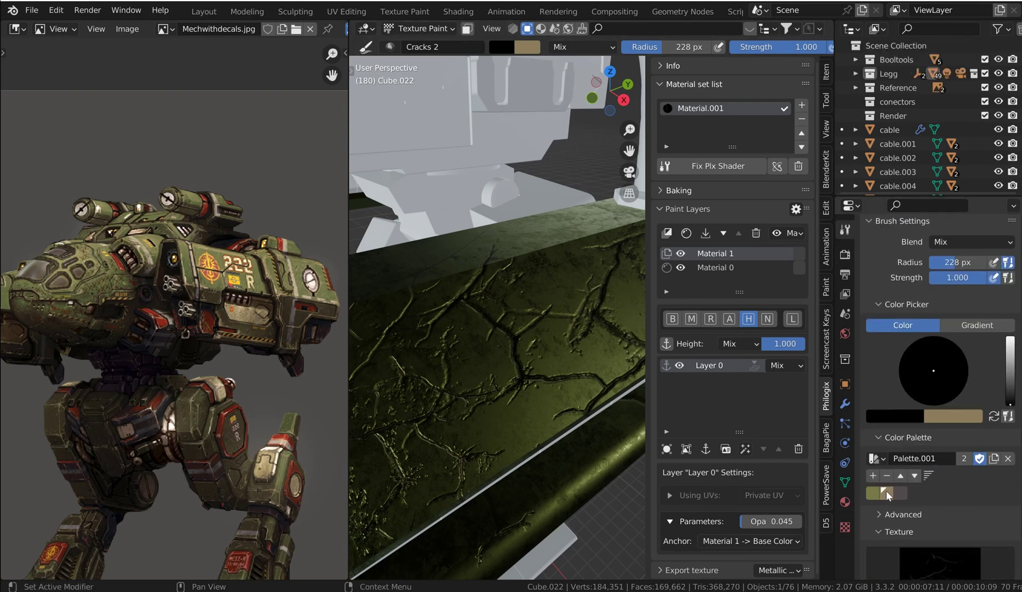
{"action": "left_click", "coordinate": [899, 492]}
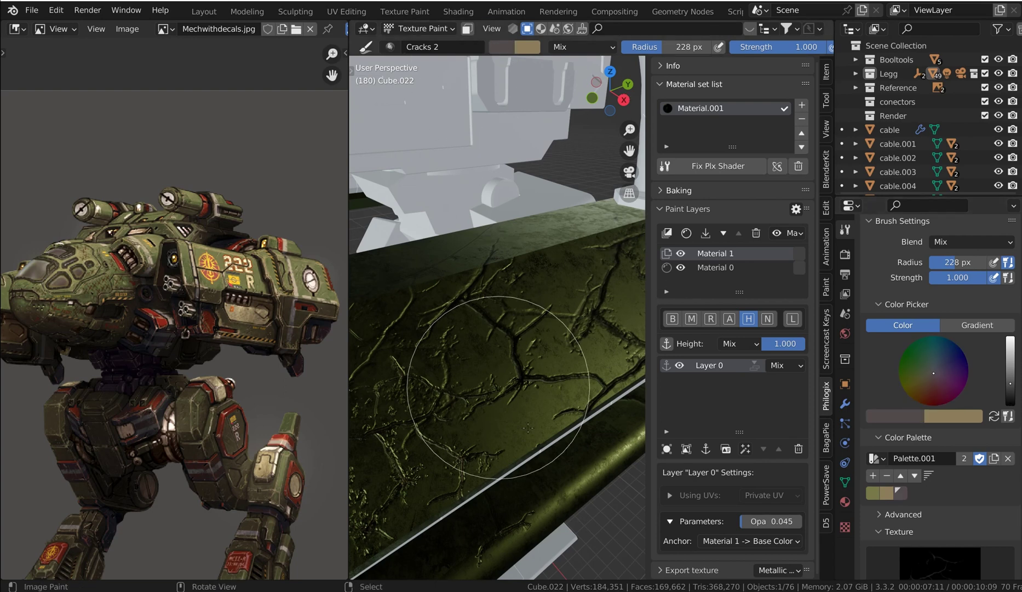
Paint dark grey crack strokes up the green surface and at its lower-left
{"action": "mouse_move", "coordinate": [521, 402]}
{"action": "left_mouse_down"}
{"action": "mouse_move", "coordinate": [508, 378]}
{"action": "mouse_move", "coordinate": [526, 252]}
{"action": "left_mouse_up"}
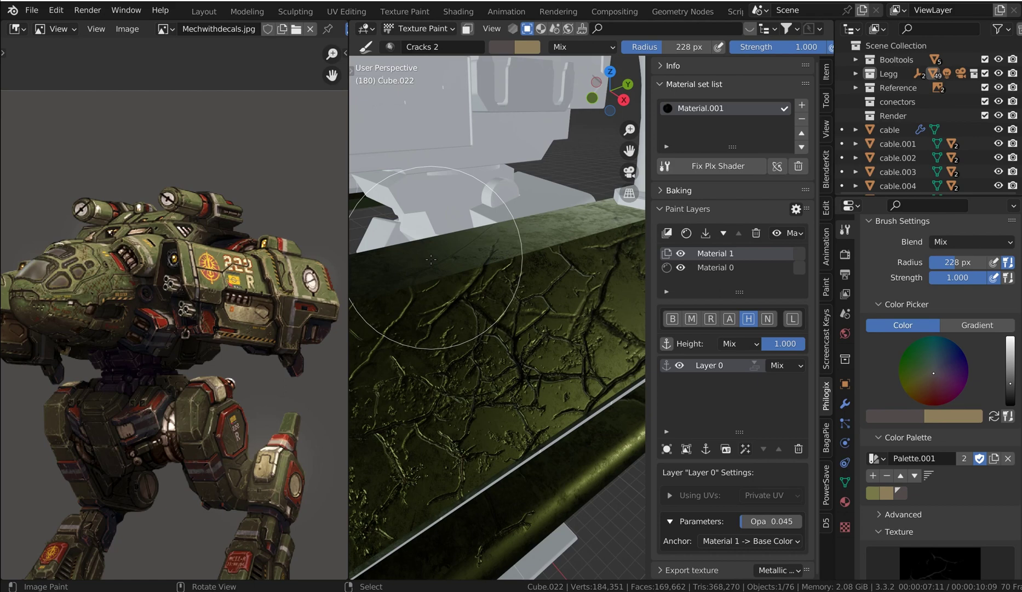
{"action": "mouse_move", "coordinate": [452, 281]}
{"action": "middle_mouse_down"}
{"action": "mouse_move", "coordinate": [438, 452]}
{"action": "mouse_move", "coordinate": [538, 431]}
{"action": "middle_mouse_up"}
{"action": "mouse_move", "coordinate": [517, 390]}
{"action": "middle_mouse_down"}
{"action": "mouse_move", "coordinate": [539, 415]}
{"action": "mouse_move", "coordinate": [411, 428]}
{"action": "middle_mouse_up"}
{"action": "left_click", "coordinate": [434, 467]}
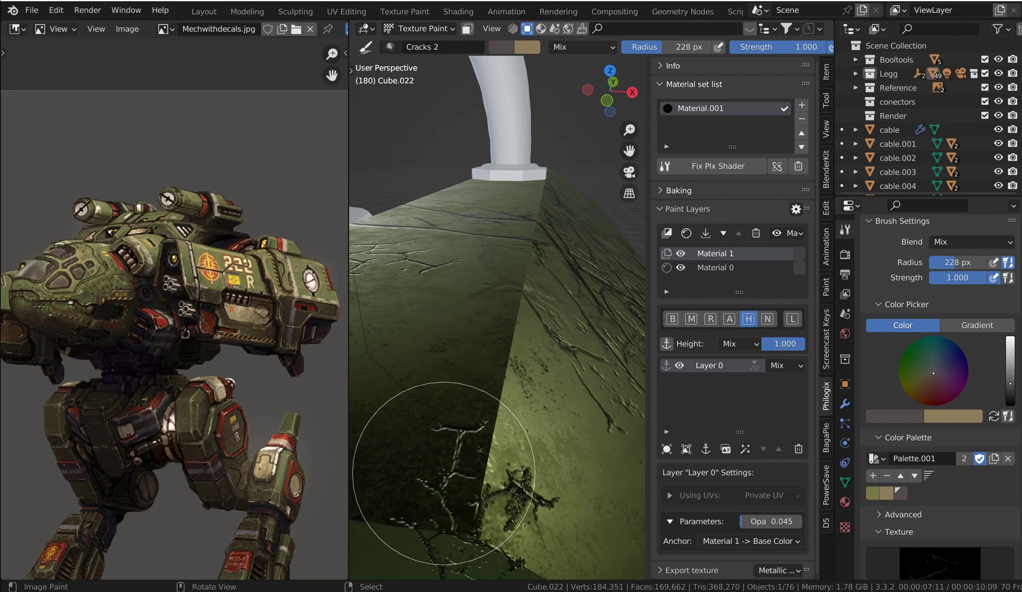
{"action": "scroll", "coordinate": [538, 418], "scroll_direction": "down", "scroll_amount": 2}
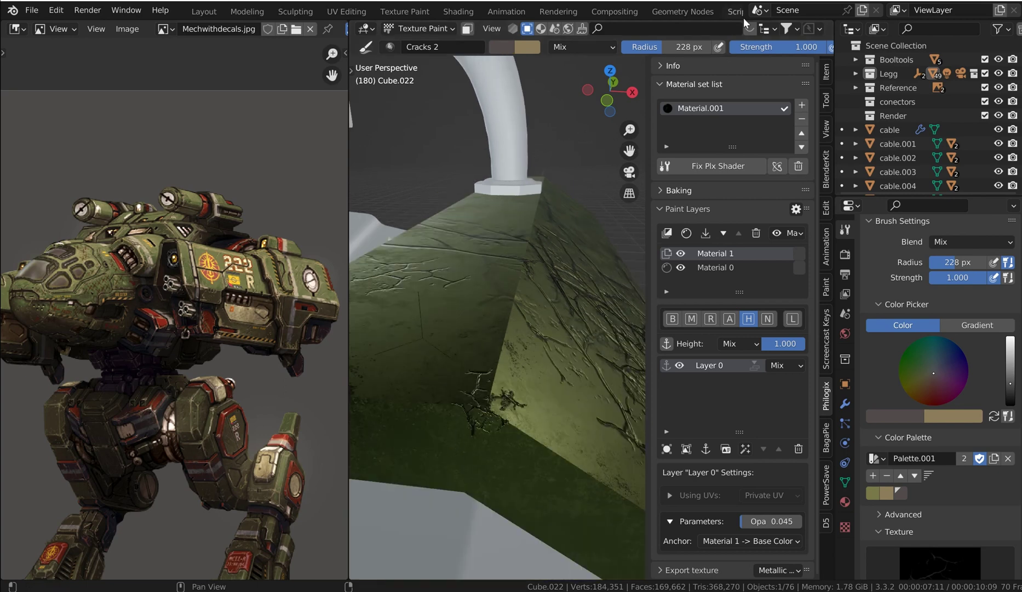
{"action": "scroll", "coordinate": [674, 31], "scroll_direction": "down", "scroll_amount": 5}
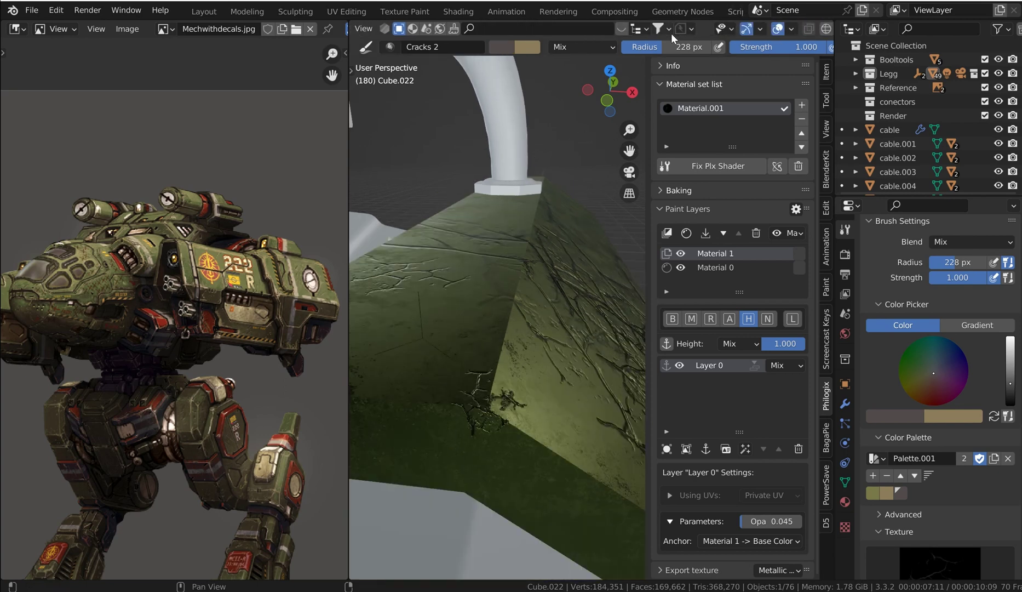
Check the brush falloff settings and paint crack detail onto the green face
{"action": "scroll", "coordinate": [732, 30], "scroll_direction": "down", "scroll_amount": 3}
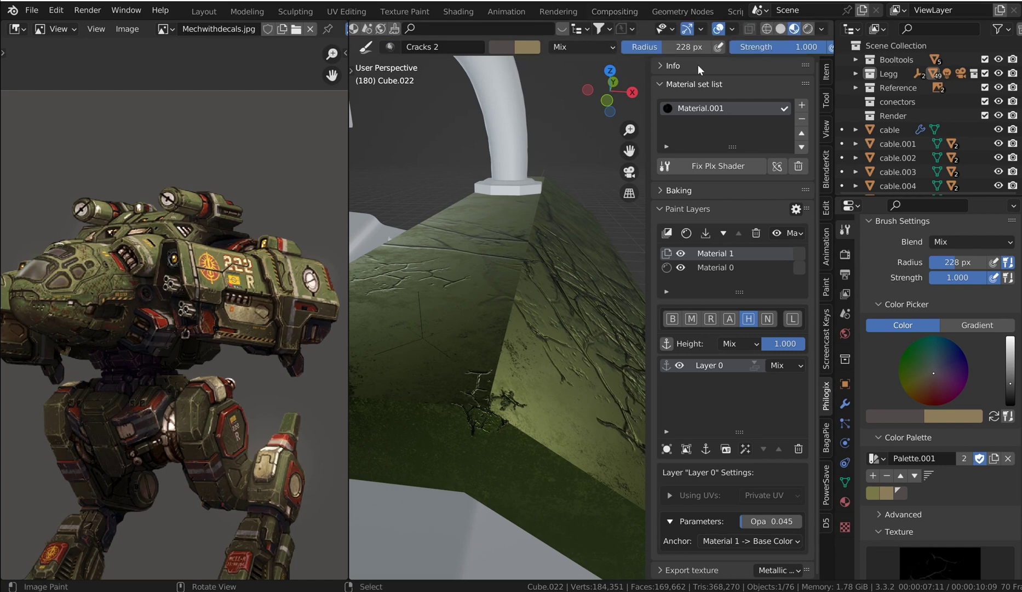
{"action": "scroll", "coordinate": [715, 43], "scroll_direction": "down", "scroll_amount": 3}
{"action": "scroll", "coordinate": [714, 42], "scroll_direction": "down", "scroll_amount": 9}
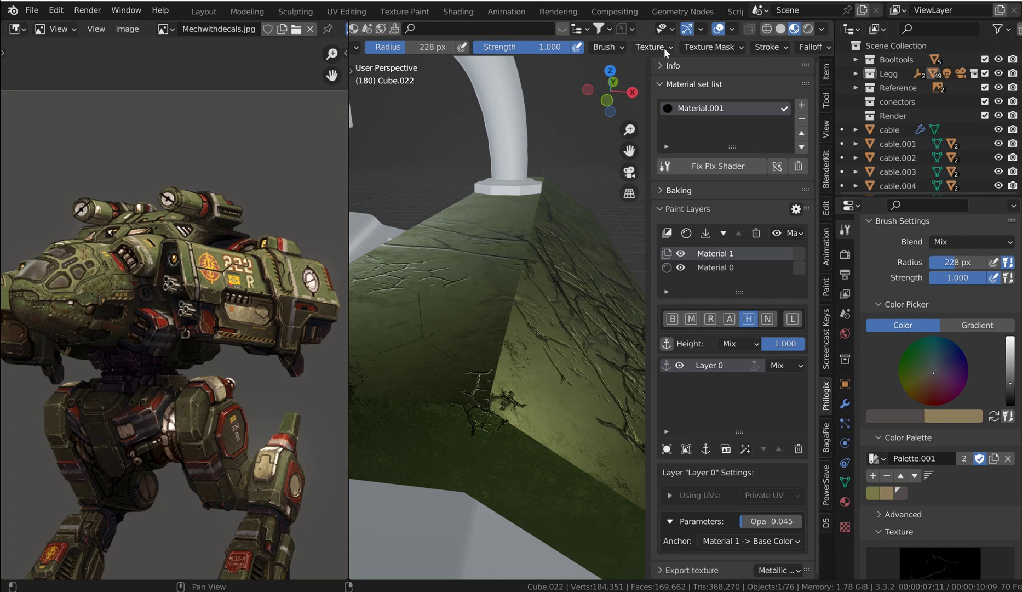
{"action": "scroll", "coordinate": [712, 48], "scroll_direction": "down", "scroll_amount": 3}
{"action": "scroll", "coordinate": [743, 48], "scroll_direction": "down", "scroll_amount": 1}
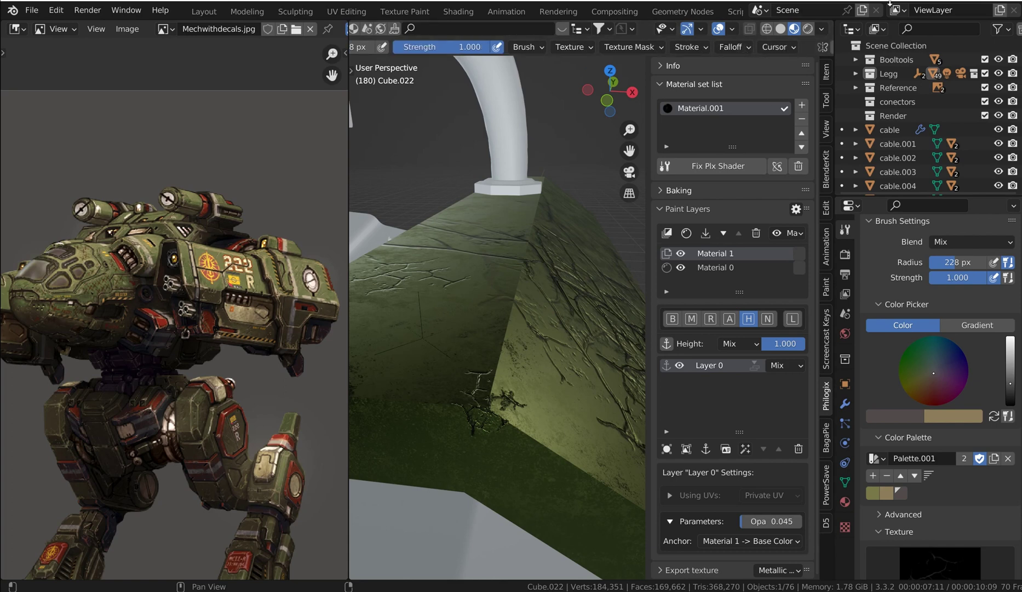
{"action": "left_click", "coordinate": [742, 46]}
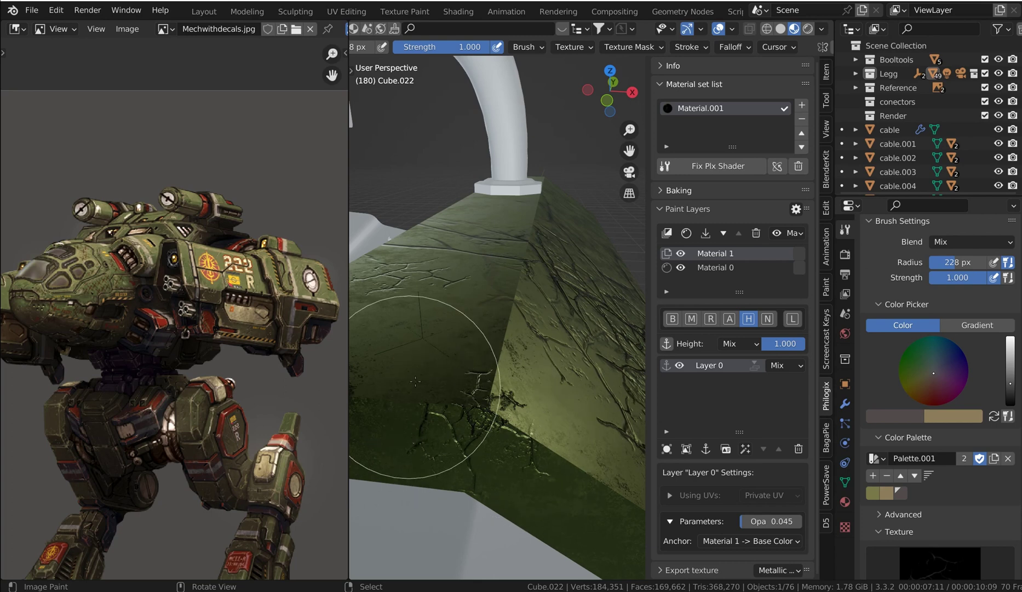
{"action": "middle_click_drag", "start_coordinate": [465, 411], "coordinate": [529, 400]}
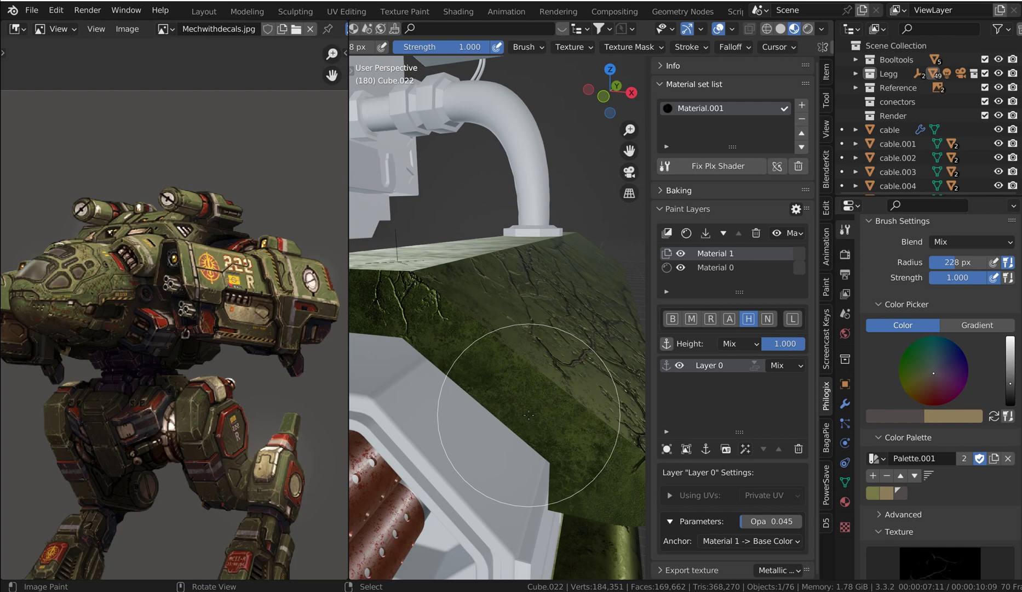
{"action": "mouse_move", "coordinate": [527, 406]}
{"action": "left_mouse_down"}
{"action": "mouse_move", "coordinate": [512, 379]}
{"action": "mouse_move", "coordinate": [407, 321]}
{"action": "mouse_move", "coordinate": [574, 434]}
{"action": "mouse_move", "coordinate": [454, 344]}
{"action": "mouse_move", "coordinate": [397, 322]}
{"action": "mouse_move", "coordinate": [519, 393]}
{"action": "mouse_move", "coordinate": [543, 394]}
{"action": "mouse_move", "coordinate": [450, 335]}
{"action": "mouse_move", "coordinate": [604, 463]}
{"action": "left_mouse_up"}
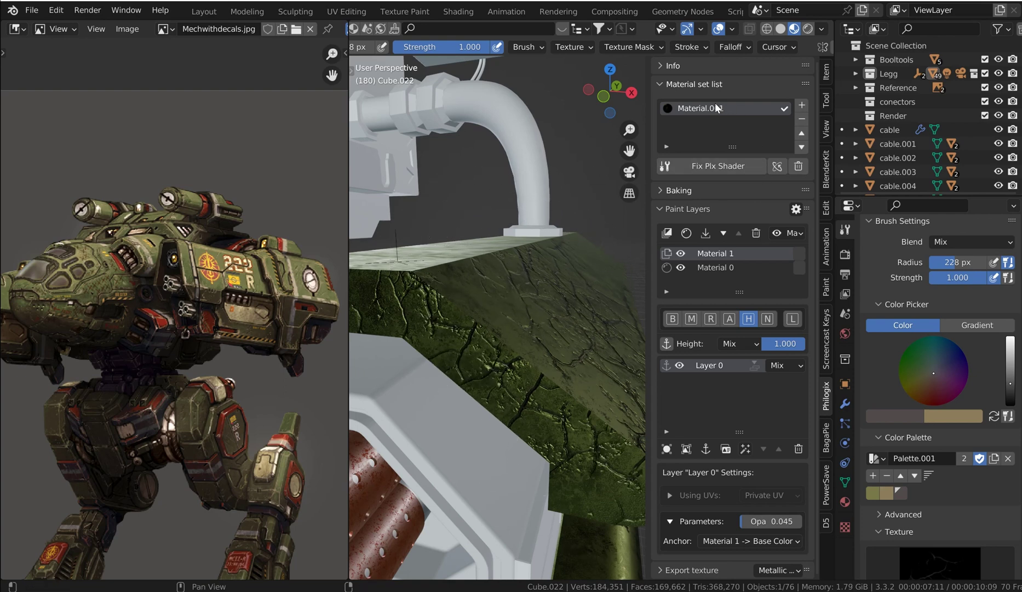
Lower the brush falloff angle to 23 and view the green block's side
{"action": "left_click", "coordinate": [747, 45]}
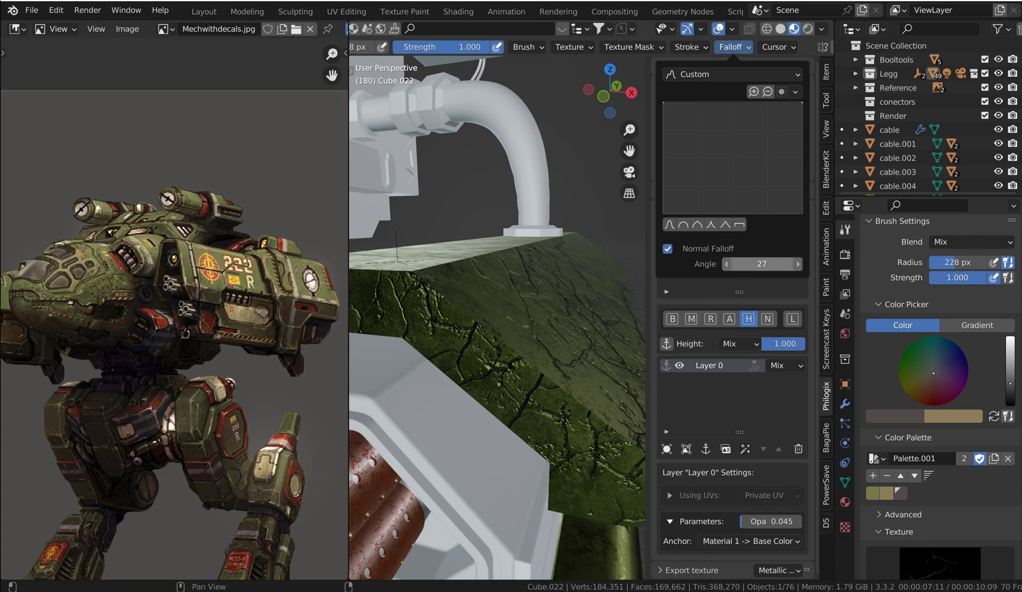
{"action": "left_click_drag", "start_coordinate": [761, 264], "coordinate": [752, 264]}
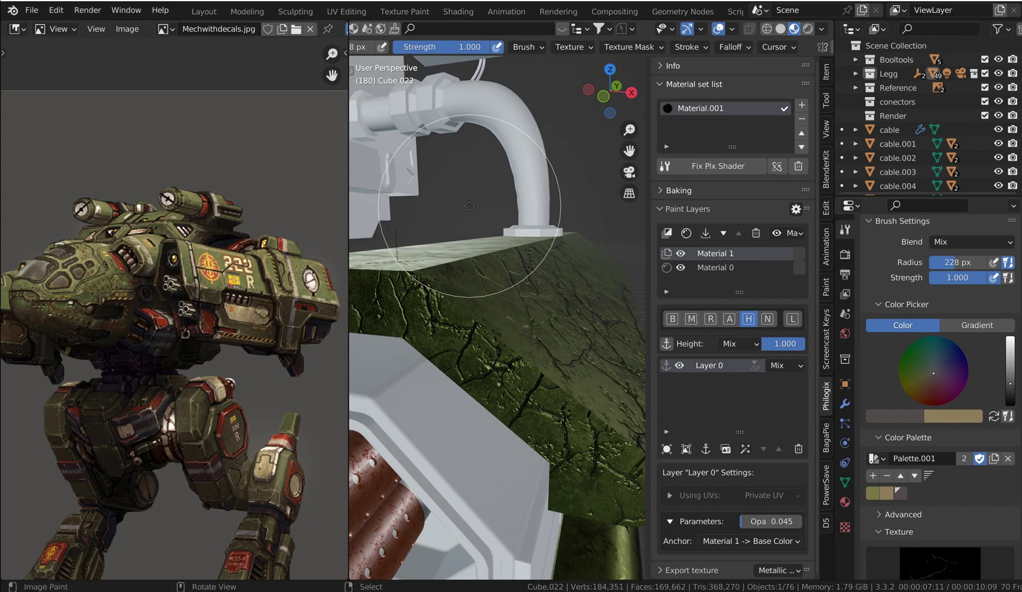
{"action": "middle_click_drag", "start_coordinate": [494, 205], "coordinate": [526, 215]}
{"action": "middle_click_drag", "start_coordinate": [468, 256], "coordinate": [437, 286]}
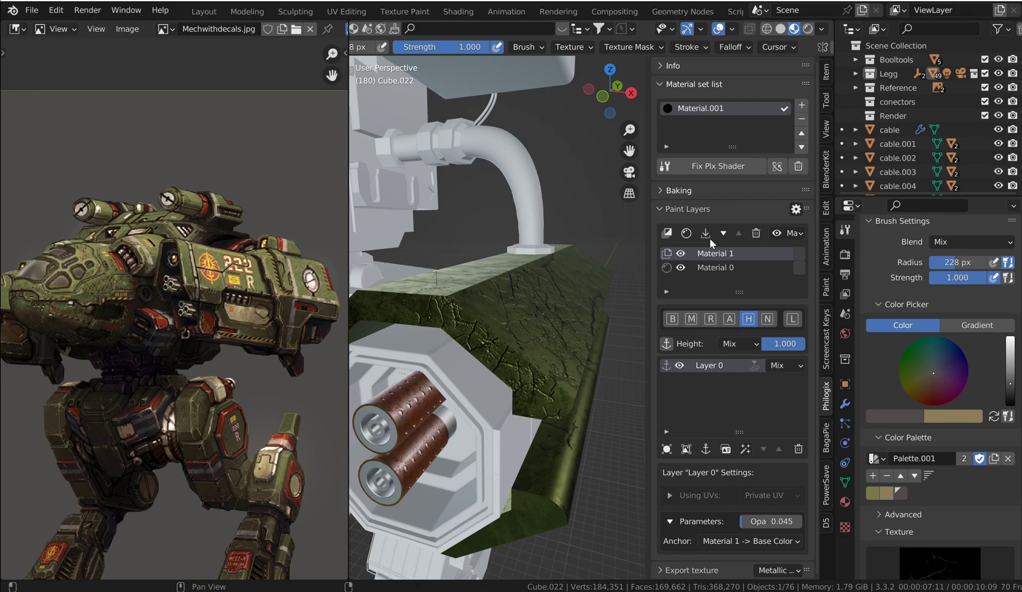
Switch painting to the Base Color channel, then leave texture painting for object mode
{"action": "left_click", "coordinate": [672, 318]}
{"action": "scroll", "coordinate": [720, 417], "scroll_direction": "down", "scroll_amount": 10}
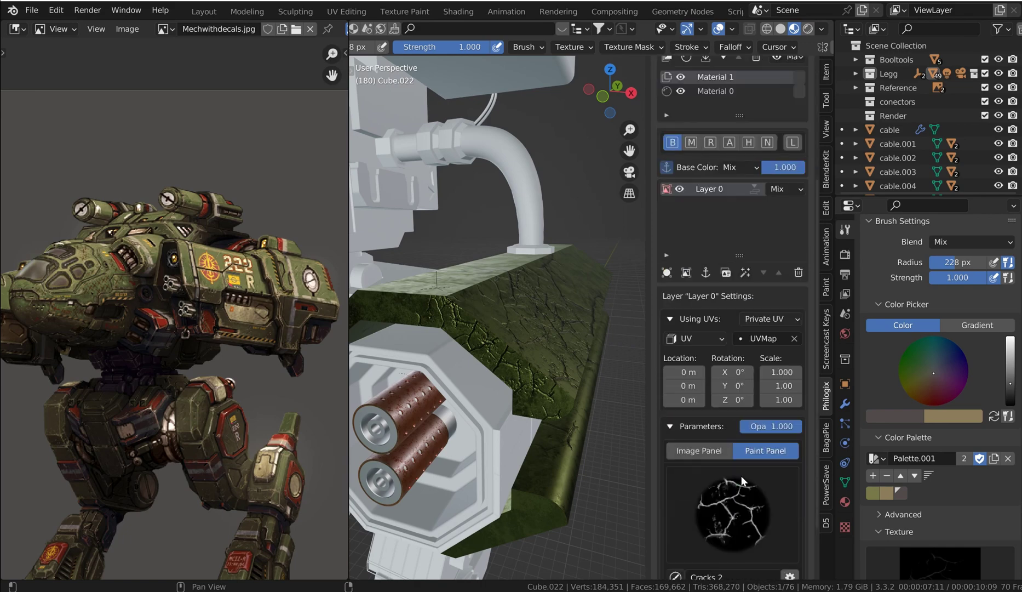
{"action": "left_click", "coordinate": [718, 531]}
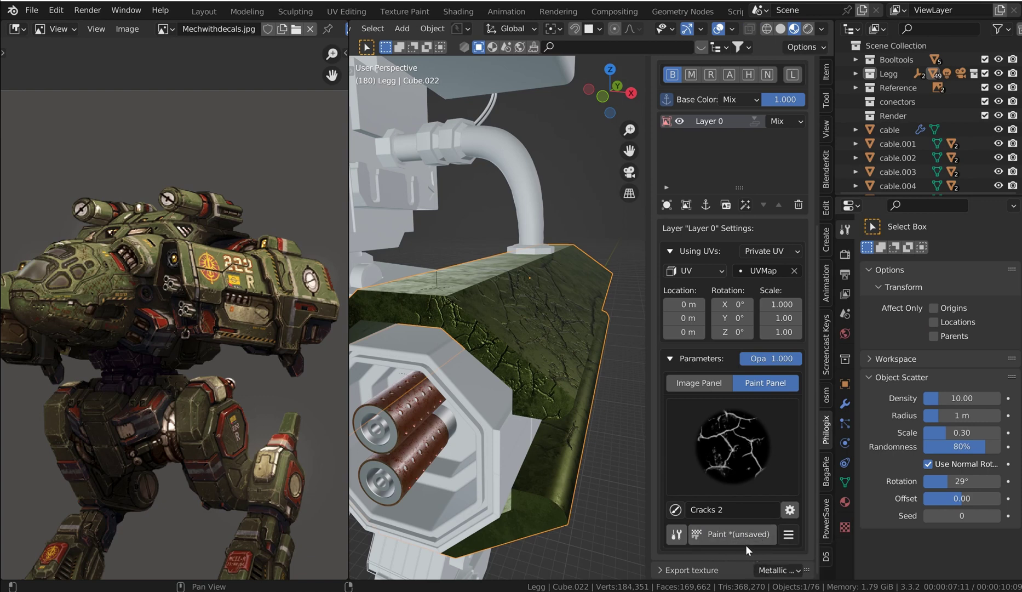
Save the Paint image as a PNG in Desktop\Mechs and pack it into the file
{"action": "left_click", "coordinate": [788, 534]}
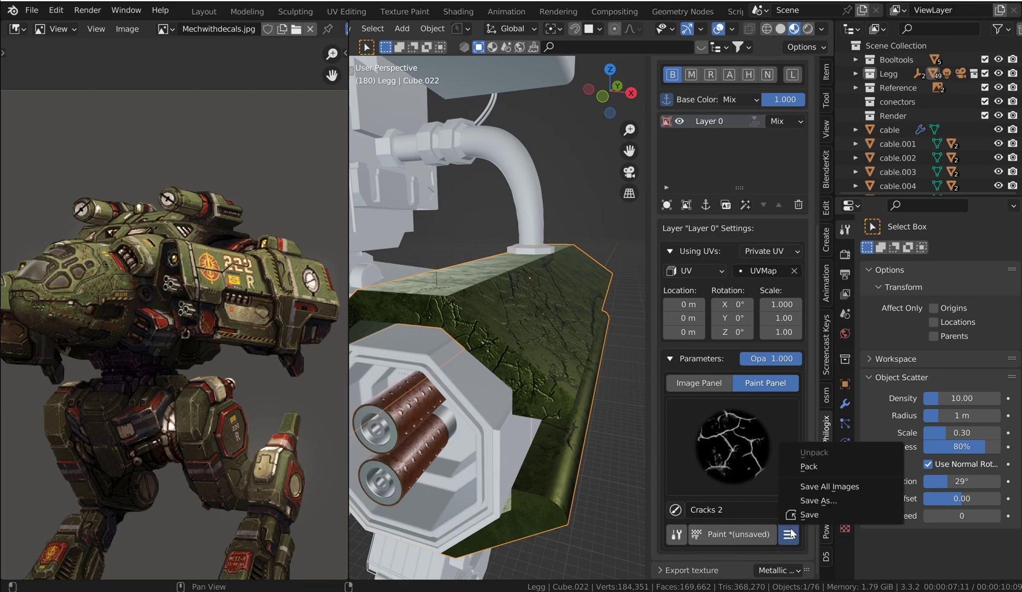
{"action": "left_click", "coordinate": [823, 500]}
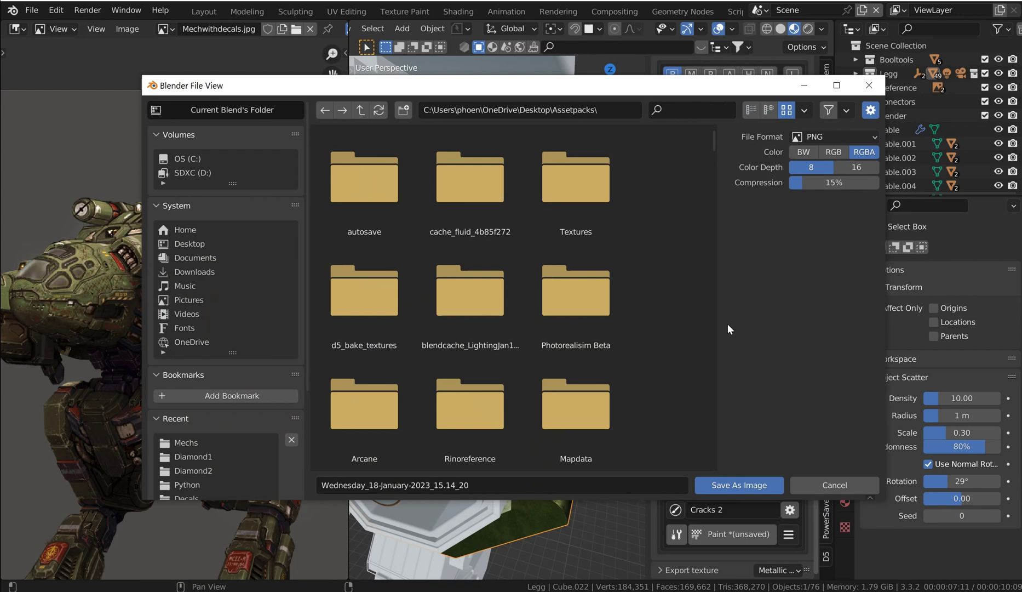
{"action": "left_click", "coordinate": [189, 244]}
{"action": "left_click", "coordinate": [675, 114]}
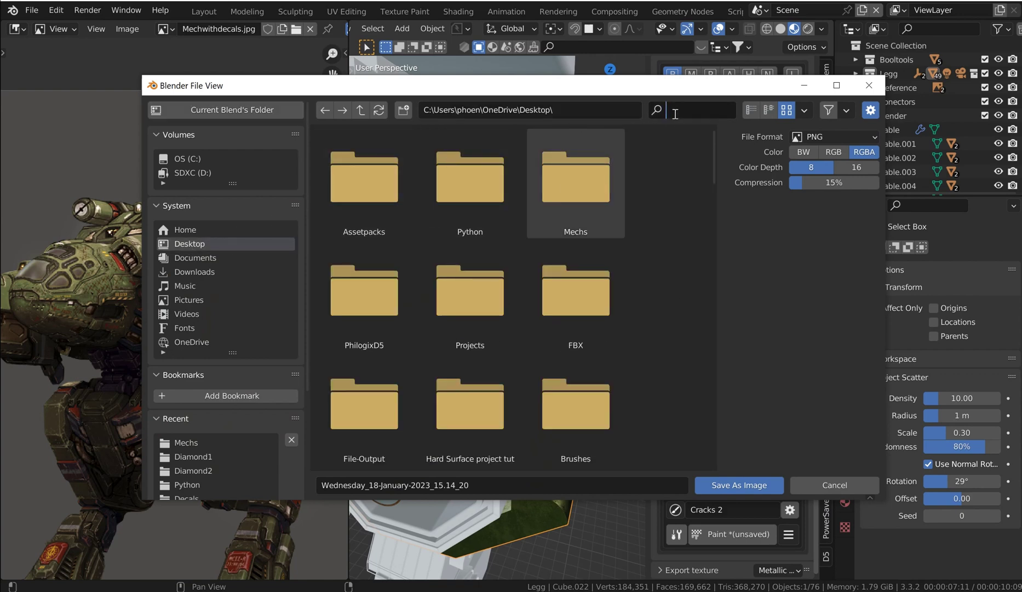
{"action": "type", "text": "mech"}
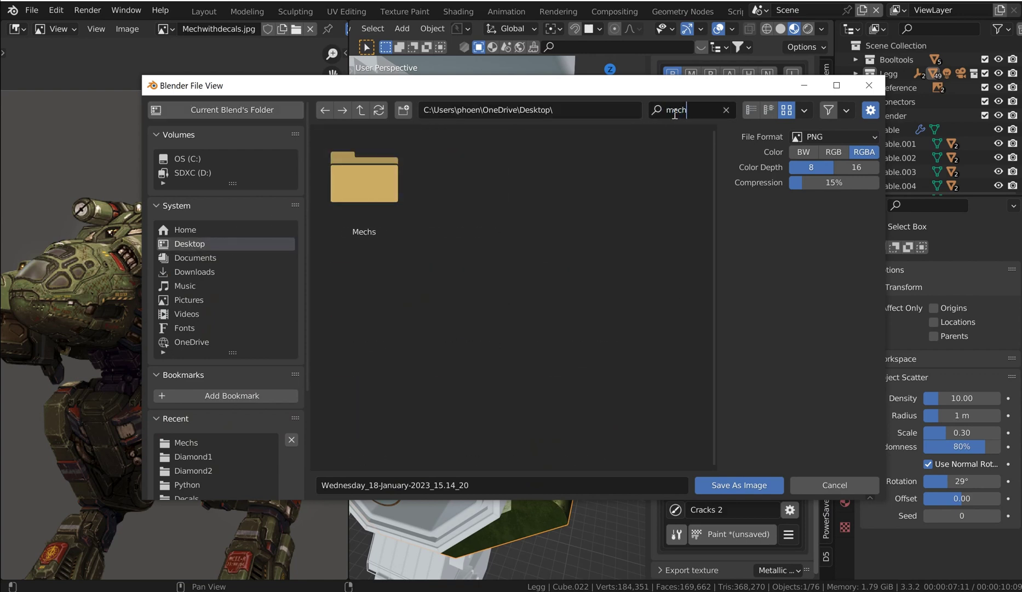
{"action": "double_click", "coordinate": [337, 181]}
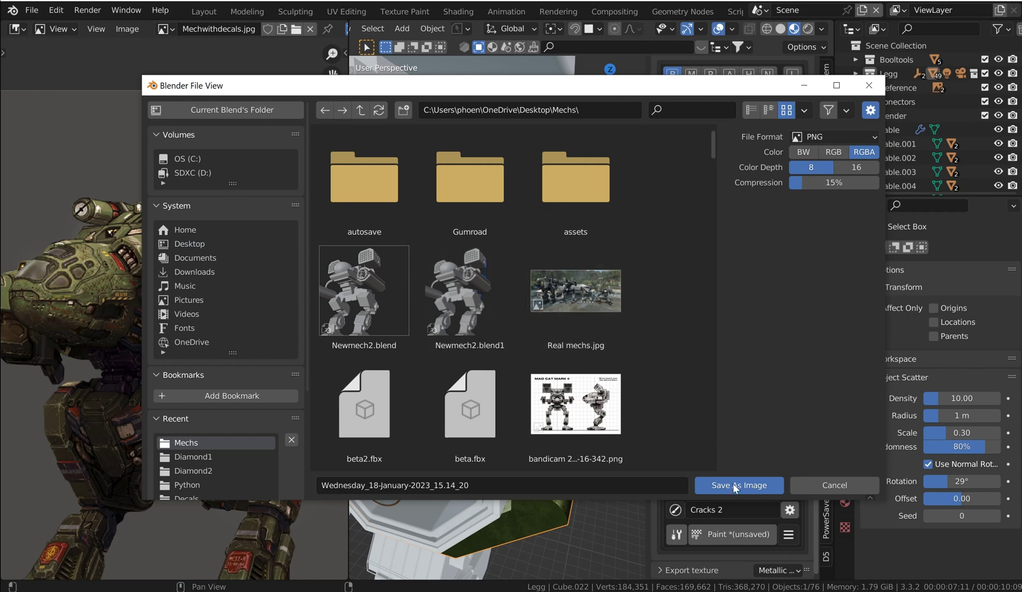
{"action": "left_click", "coordinate": [764, 486]}
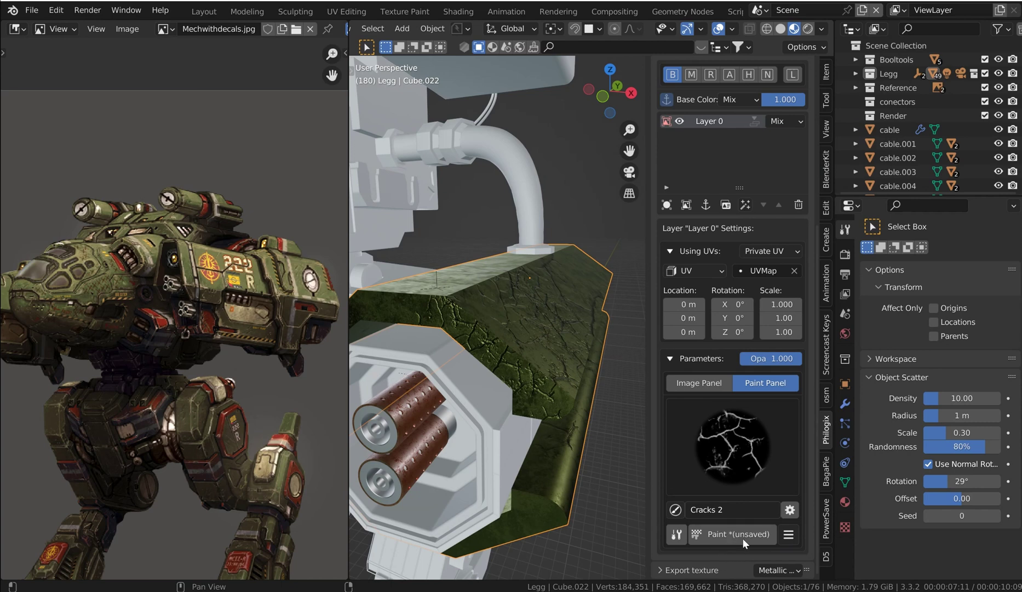
{"action": "left_click", "coordinate": [787, 537]}
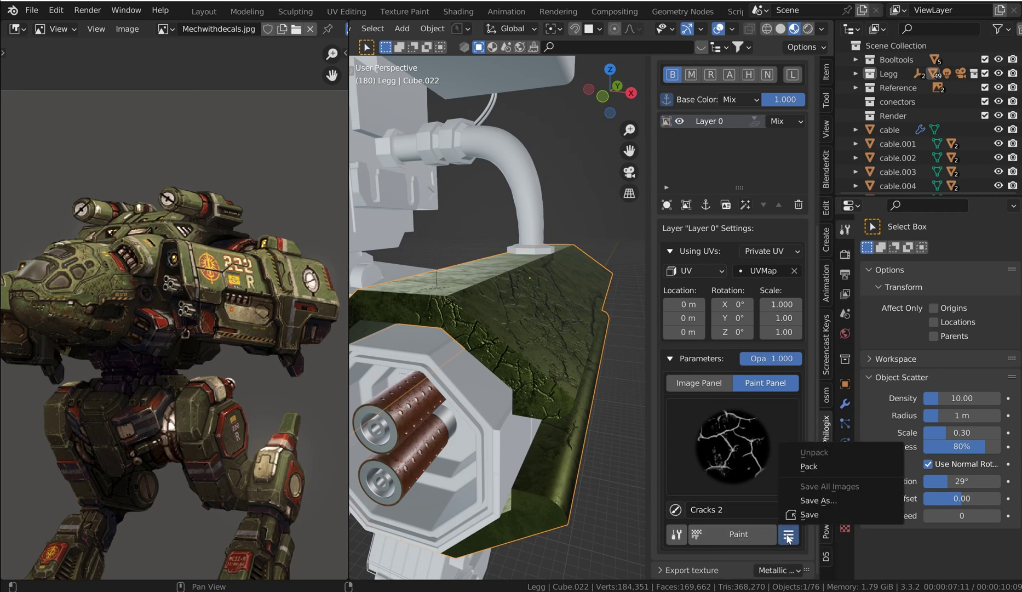
{"action": "left_click", "coordinate": [782, 480]}
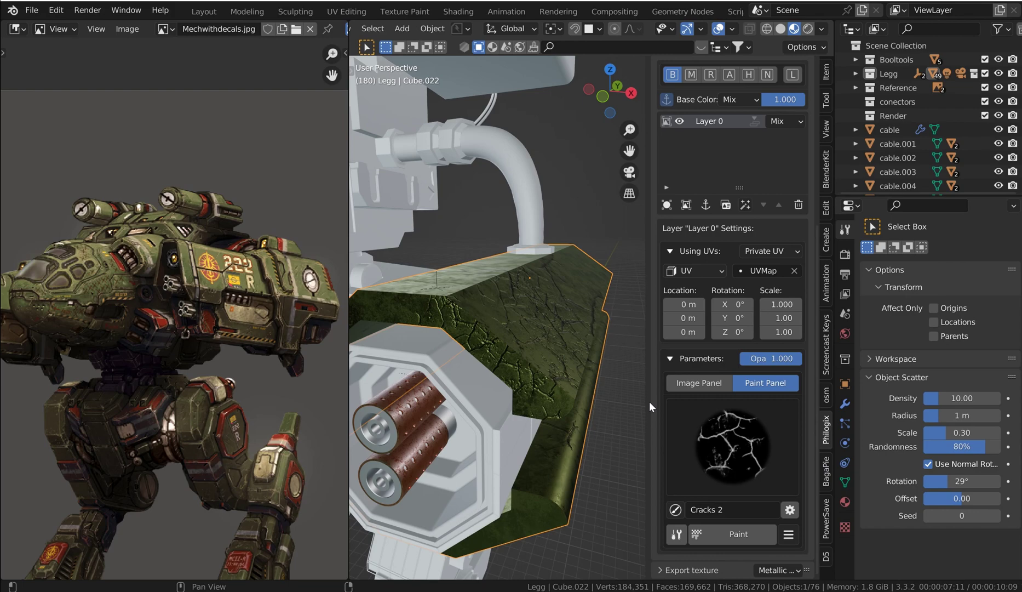
Save the current crack-painting brush from the brush management options
{"action": "mouse_move", "coordinate": [579, 355]}
{"action": "middle_mouse_down"}
{"action": "mouse_move", "coordinate": [547, 371]}
{"action": "mouse_move", "coordinate": [720, 469]}
{"action": "middle_mouse_up"}
{"action": "left_click", "coordinate": [789, 509]}
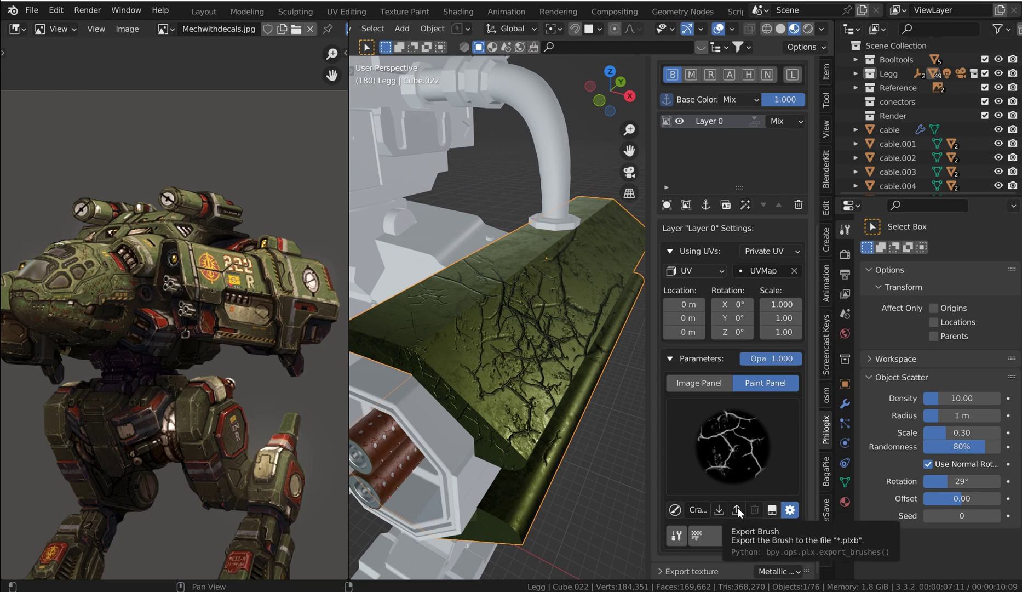
{"action": "left_click", "coordinate": [772, 509]}
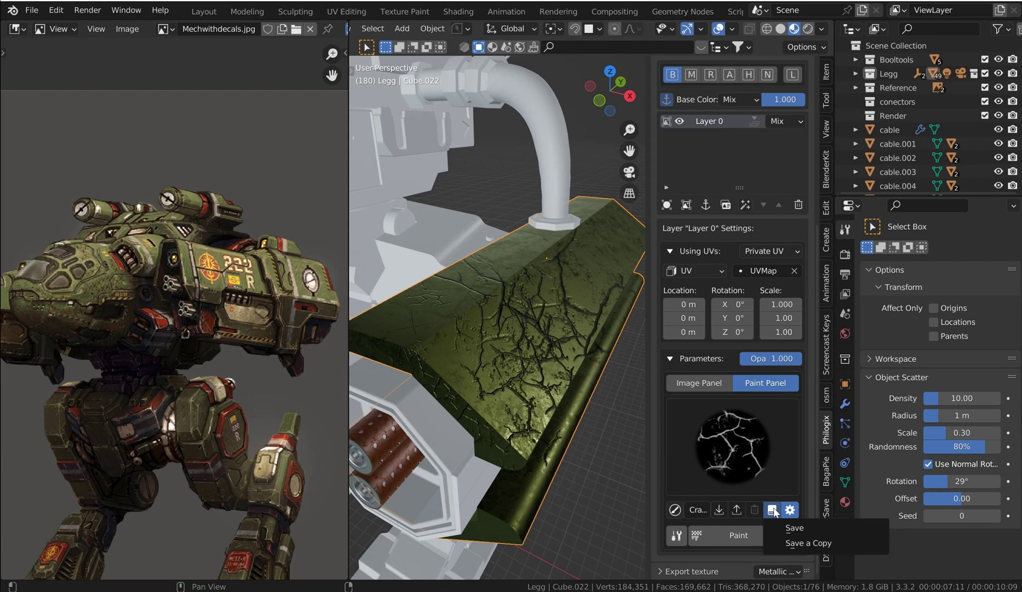
{"action": "left_click", "coordinate": [801, 527]}
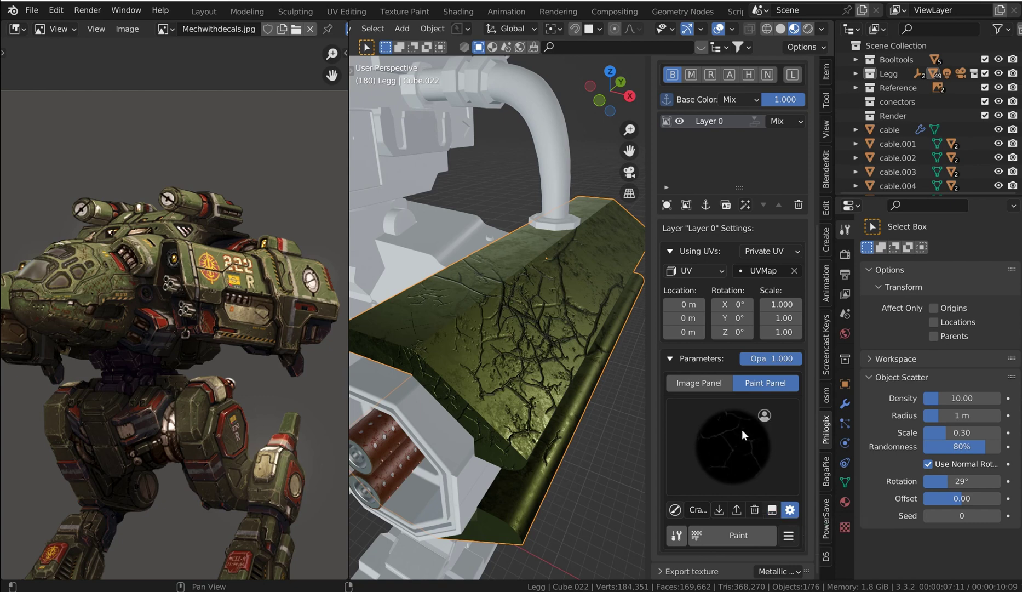
Rename the brush to NewBlenderBrush and save it again
{"action": "double_click", "coordinate": [699, 508]}
{"action": "type", "text": "New"}
{"action": "type", "text": "Brus"}
{"action": "key", "text": "Return"}
{"action": "left_click", "coordinate": [772, 510]}
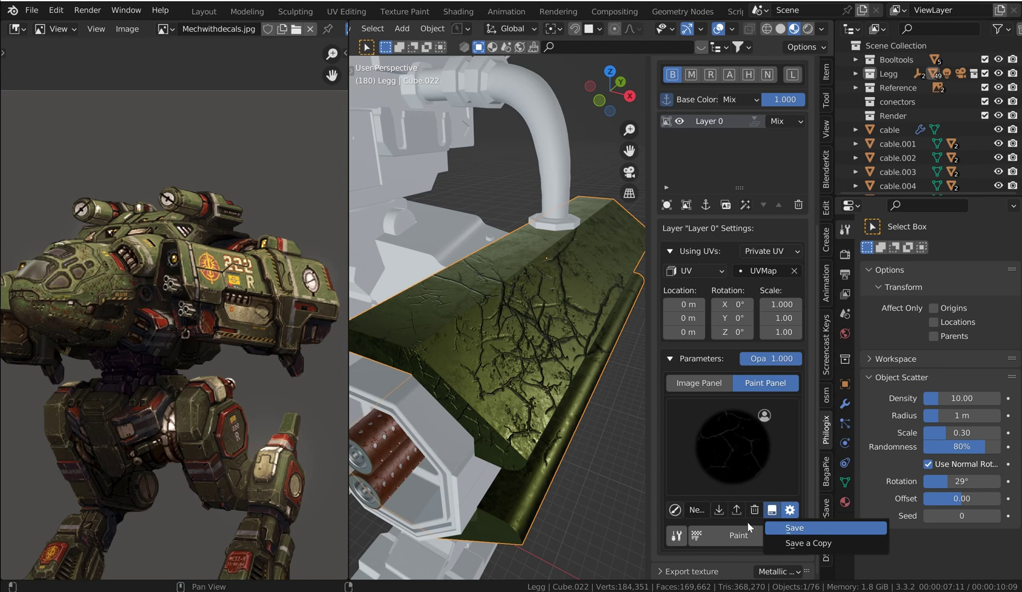
{"action": "left_click", "coordinate": [677, 510]}
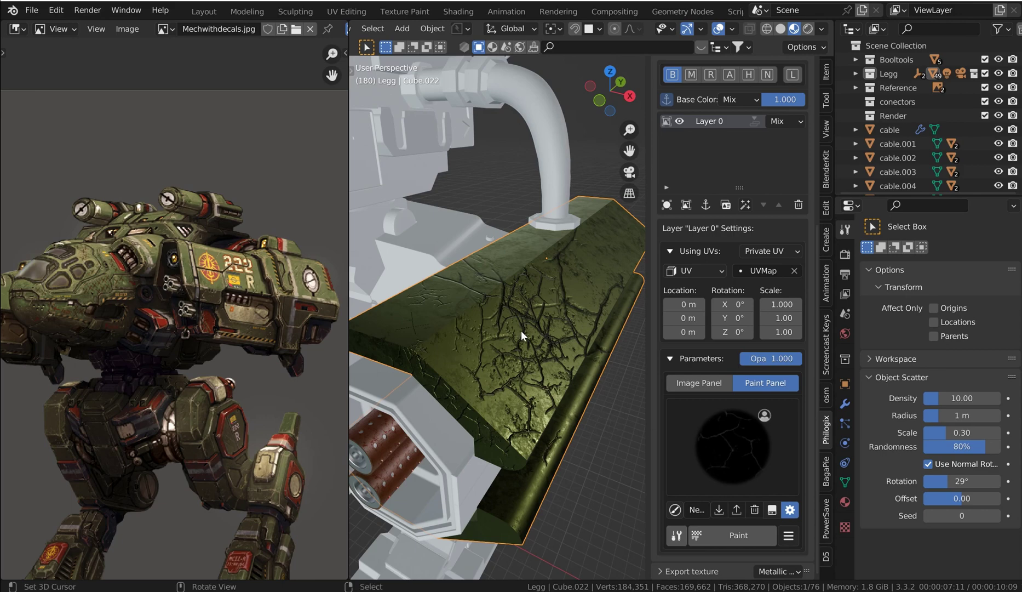
{"action": "middle_click_drag", "start_coordinate": [532, 319], "coordinate": [502, 335]}
{"action": "scroll", "coordinate": [496, 322], "scroll_direction": "up", "scroll_amount": 8}
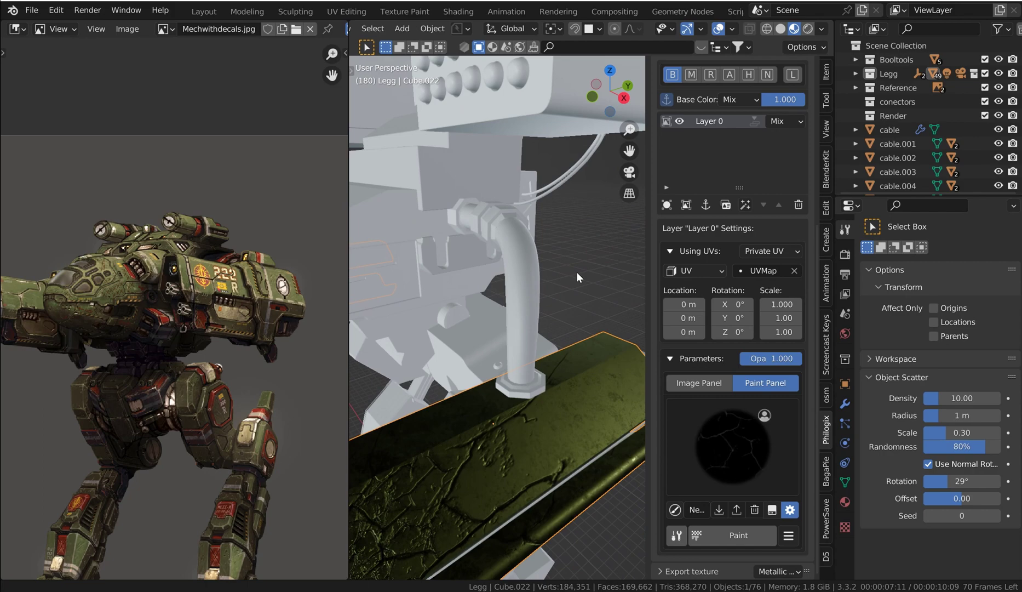
{"action": "middle_click_drag", "start_coordinate": [577, 271], "coordinate": [501, 370]}
{"action": "scroll", "coordinate": [496, 378], "scroll_direction": "down", "scroll_amount": 4}
{"action": "scroll", "coordinate": [502, 370], "scroll_direction": "up", "scroll_amount": 5}
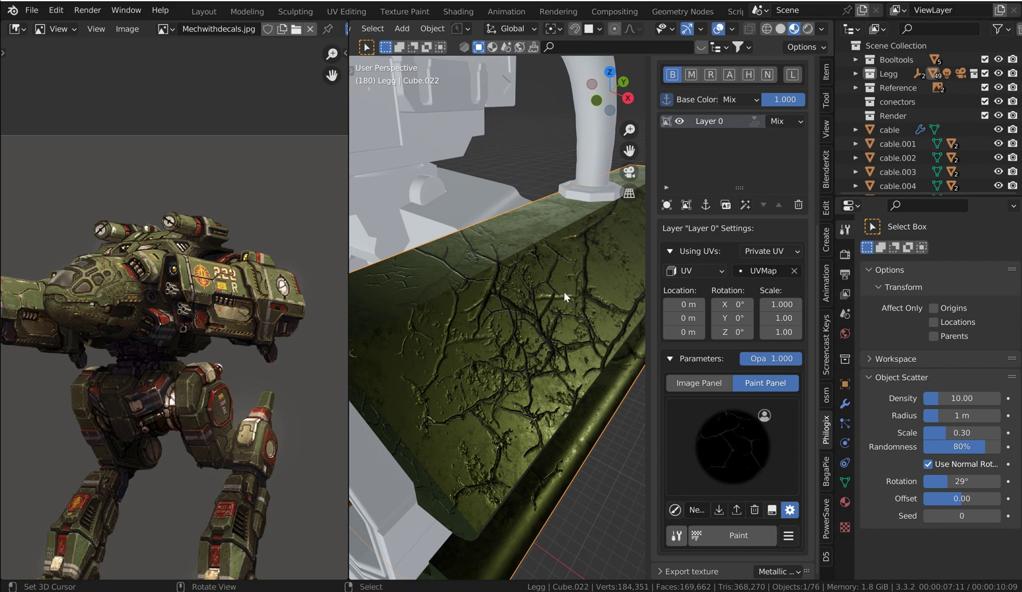
{"action": "scroll", "coordinate": [556, 290], "scroll_direction": "down", "scroll_amount": 4}
{"action": "middle_click_drag", "start_coordinate": [557, 289], "coordinate": [524, 271]}
{"action": "scroll", "coordinate": [513, 296], "scroll_direction": "up", "scroll_amount": 5}
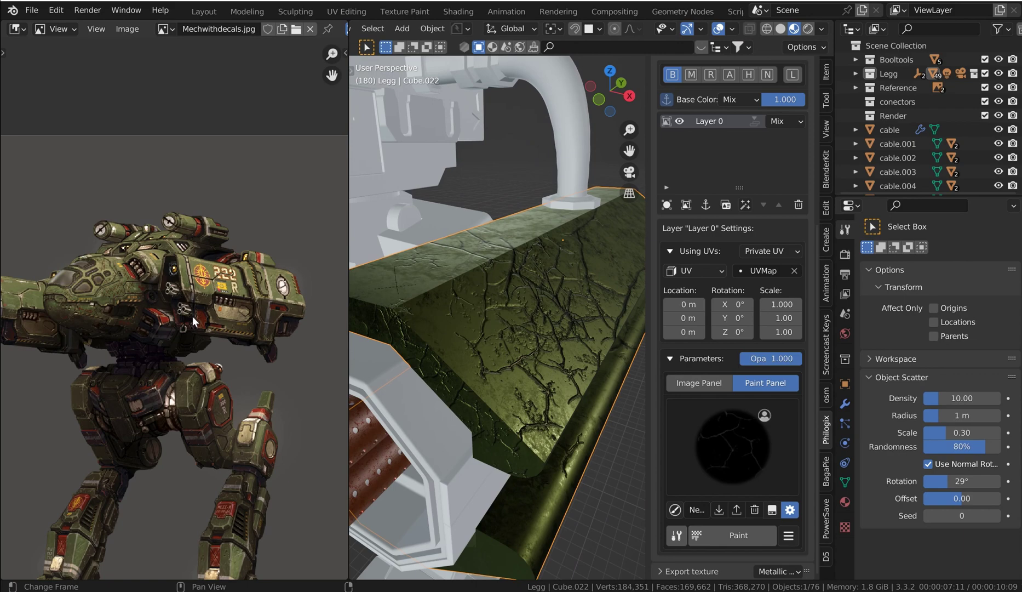
{"action": "scroll", "coordinate": [192, 320], "scroll_direction": "up", "scroll_amount": 5}
{"action": "scroll", "coordinate": [219, 303], "scroll_direction": "down", "scroll_amount": 3}
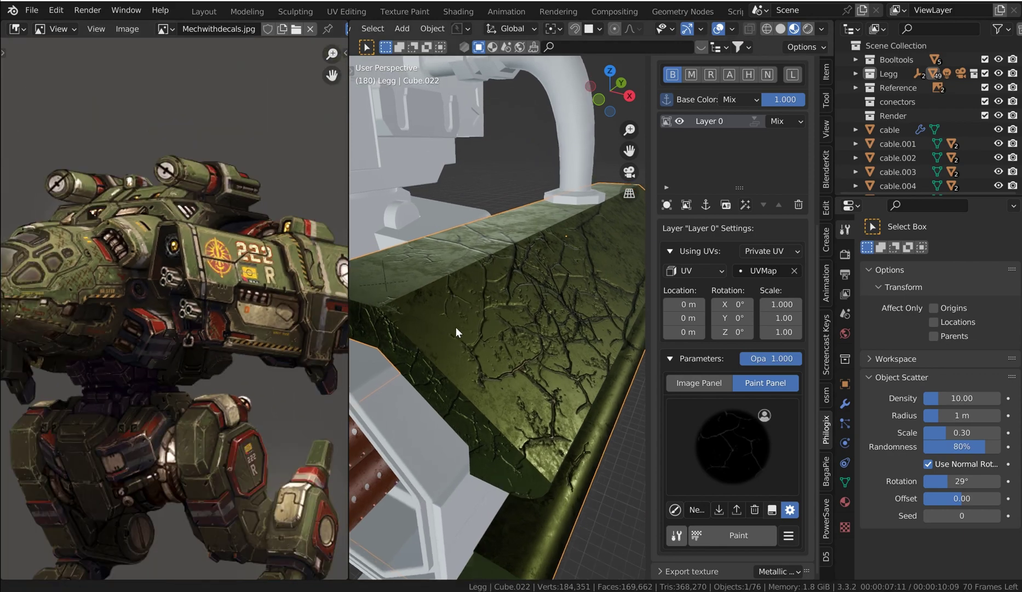
{"action": "middle_click_drag", "start_coordinate": [455, 326], "coordinate": [472, 301]}
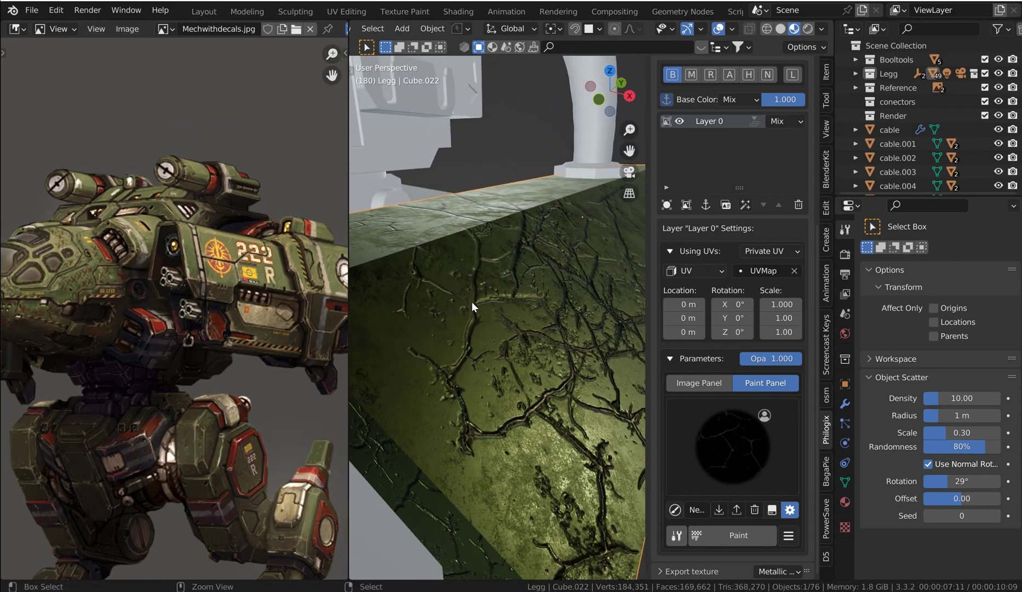